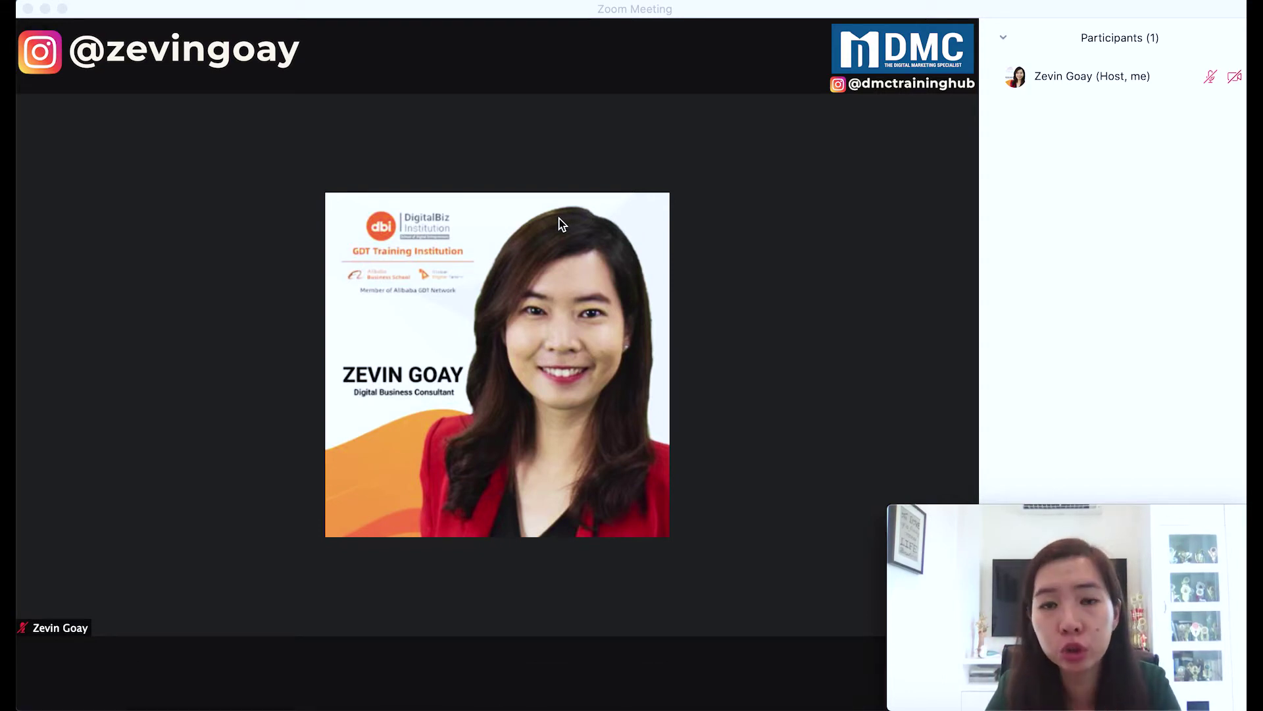
Start the video and open Choose Virtual Background from the video options menu
mouse_move(1055, 77)
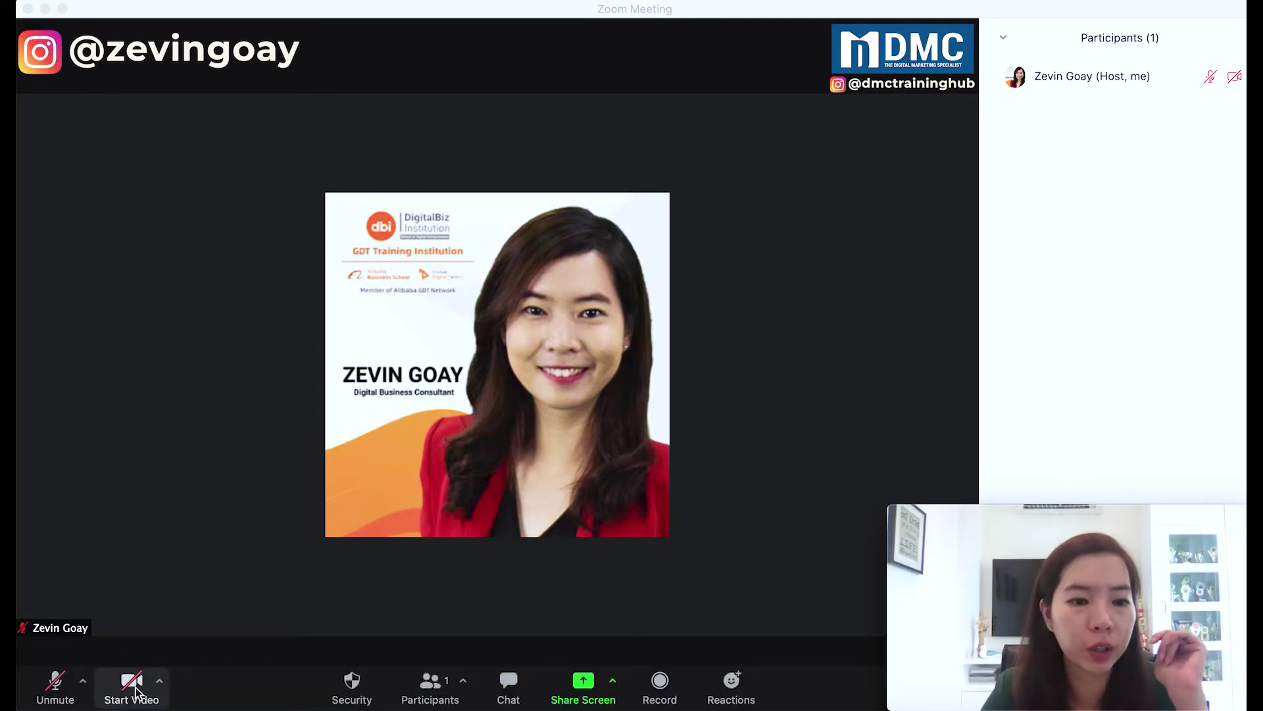
left_click(133, 684)
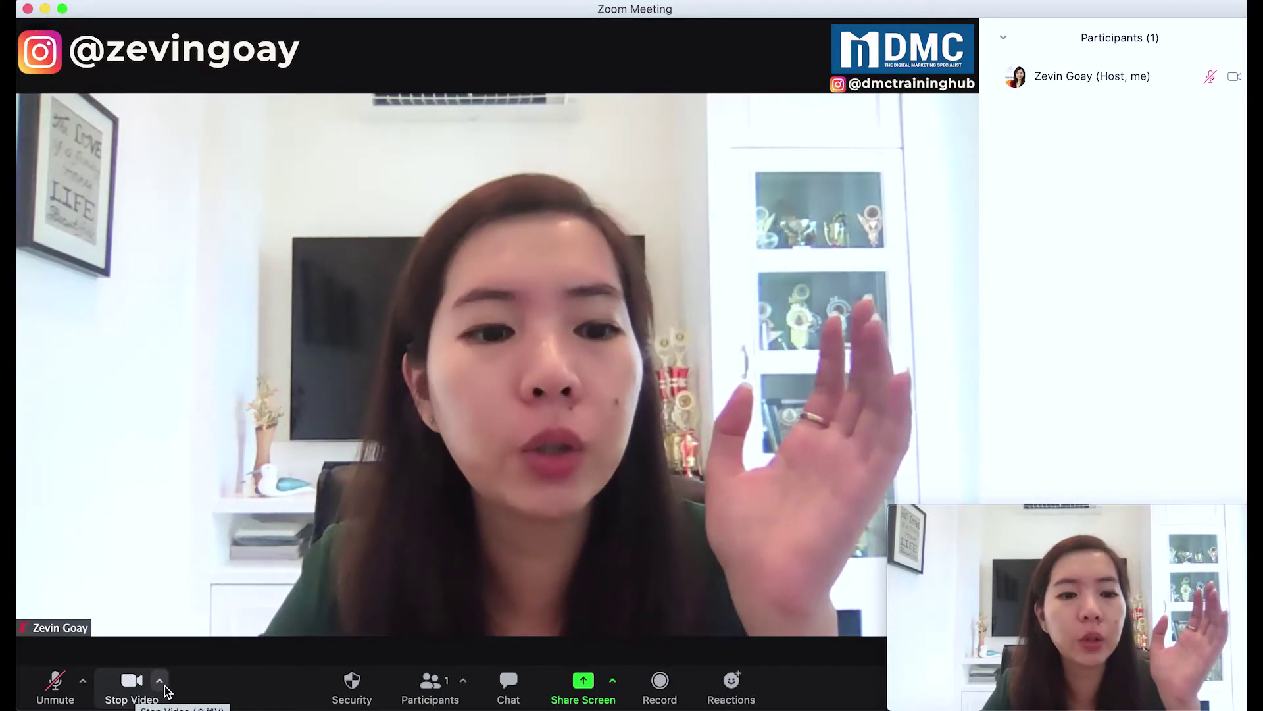
left_click(160, 683)
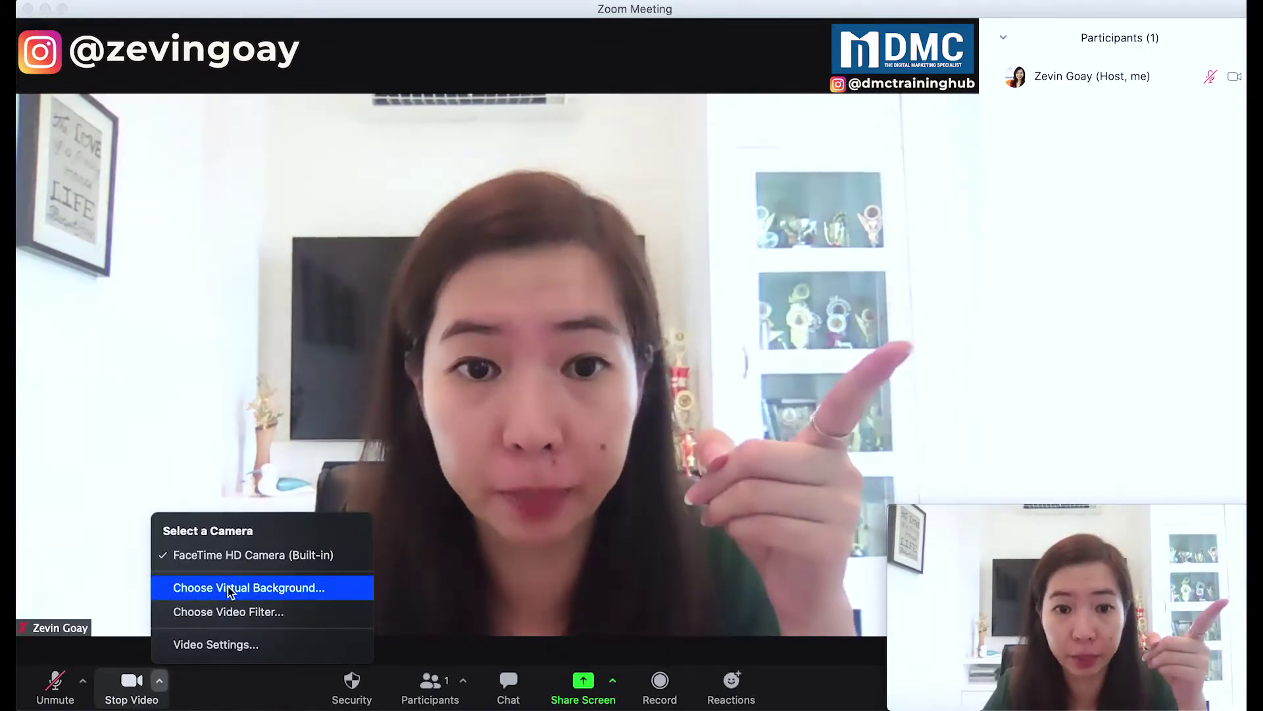
left_click(227, 588)
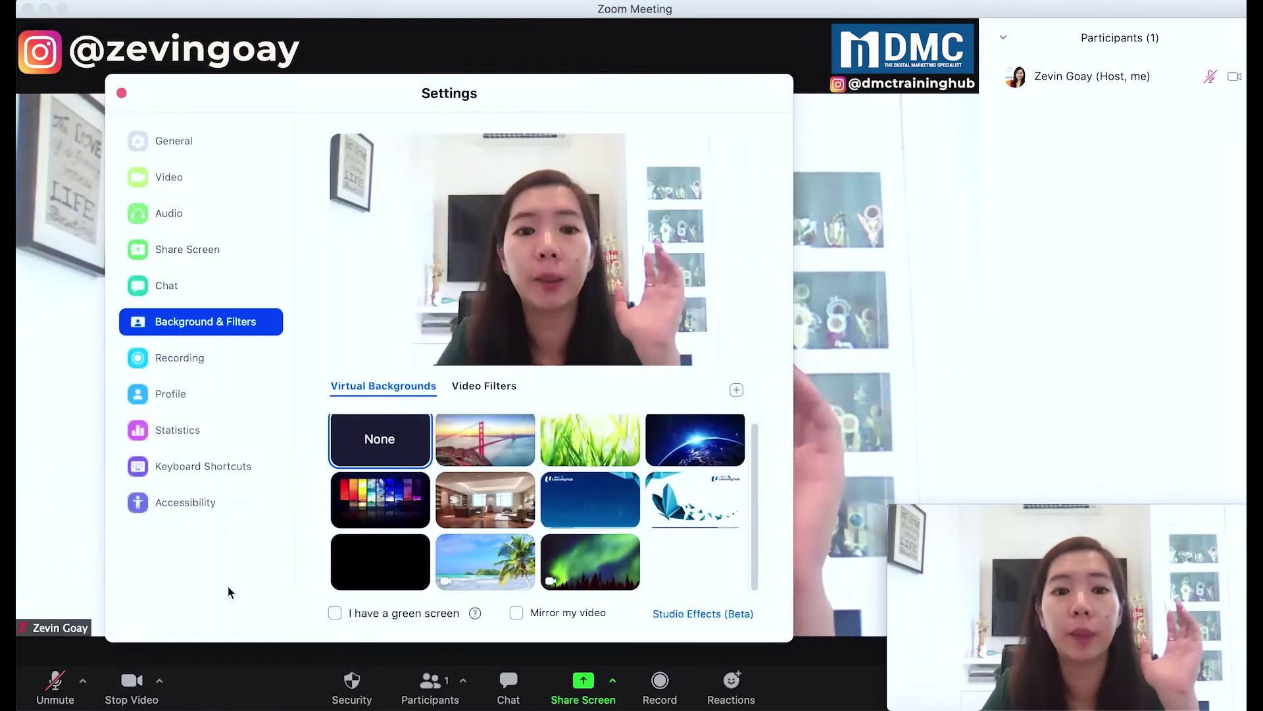
Try the Golden Gate, Grass, Earth and office room virtual backgrounds in turn
left_click(464, 457)
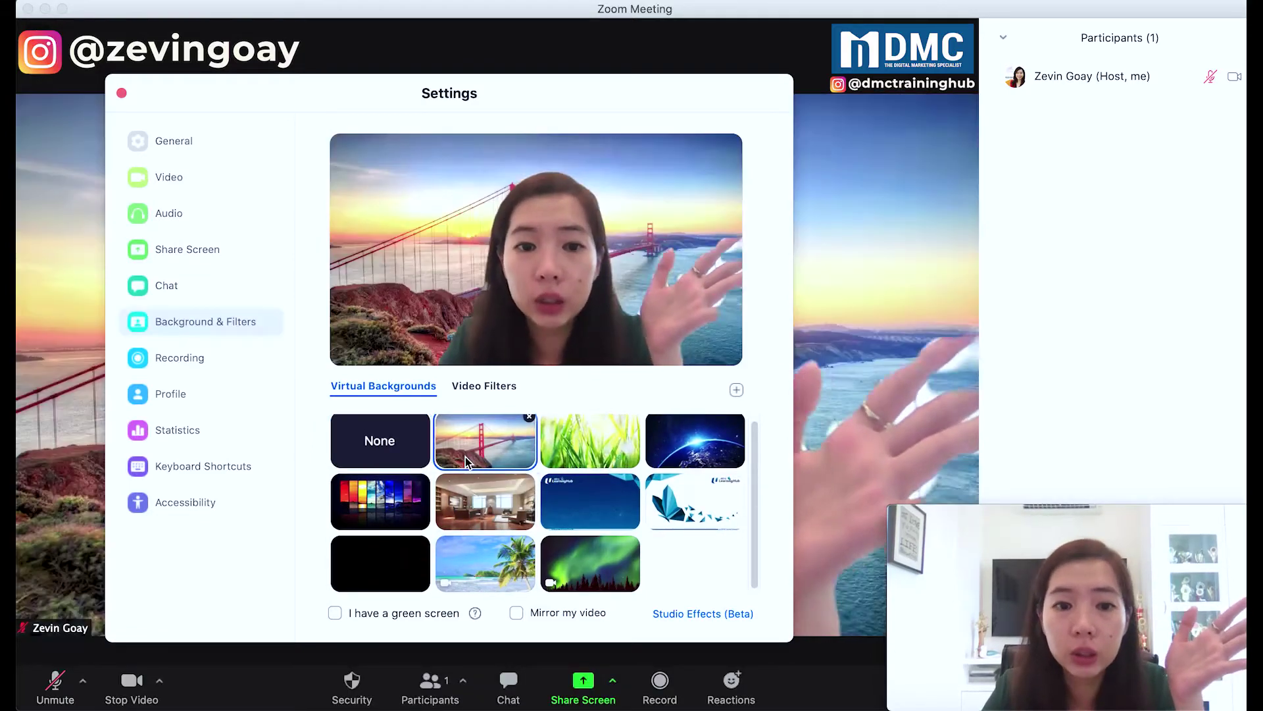
left_click(587, 460)
left_click(698, 460)
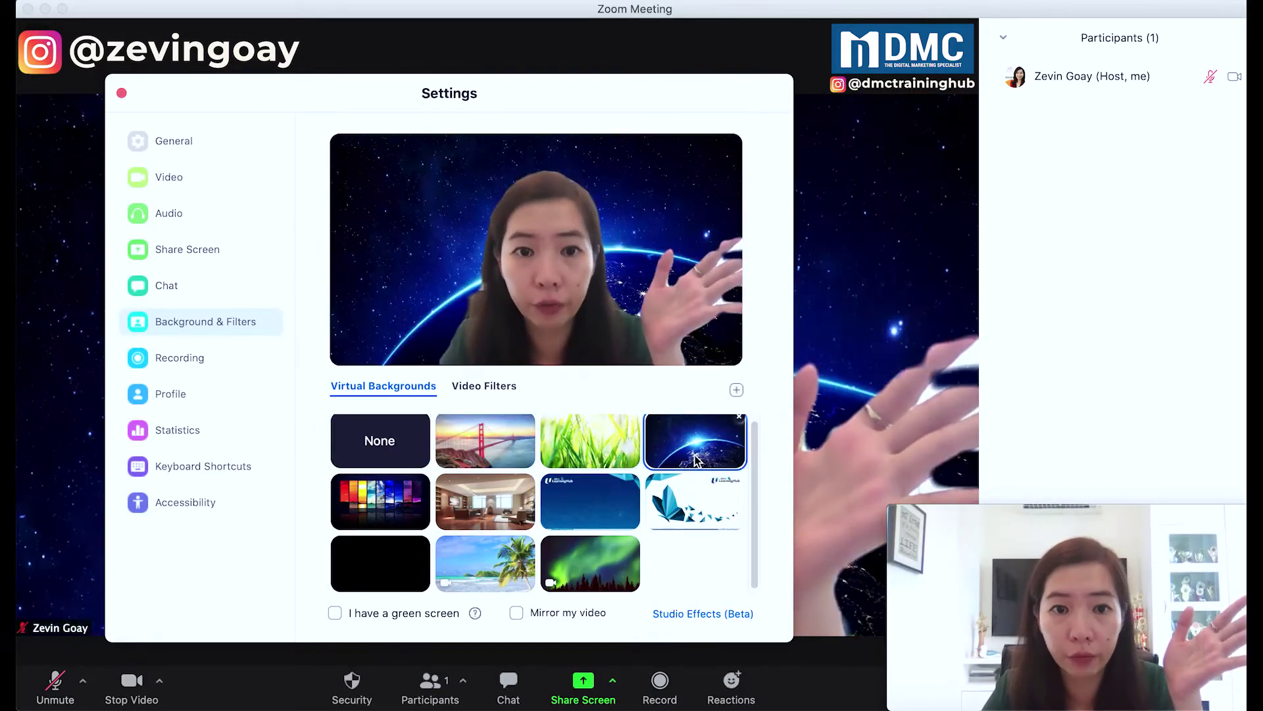
left_click(493, 507)
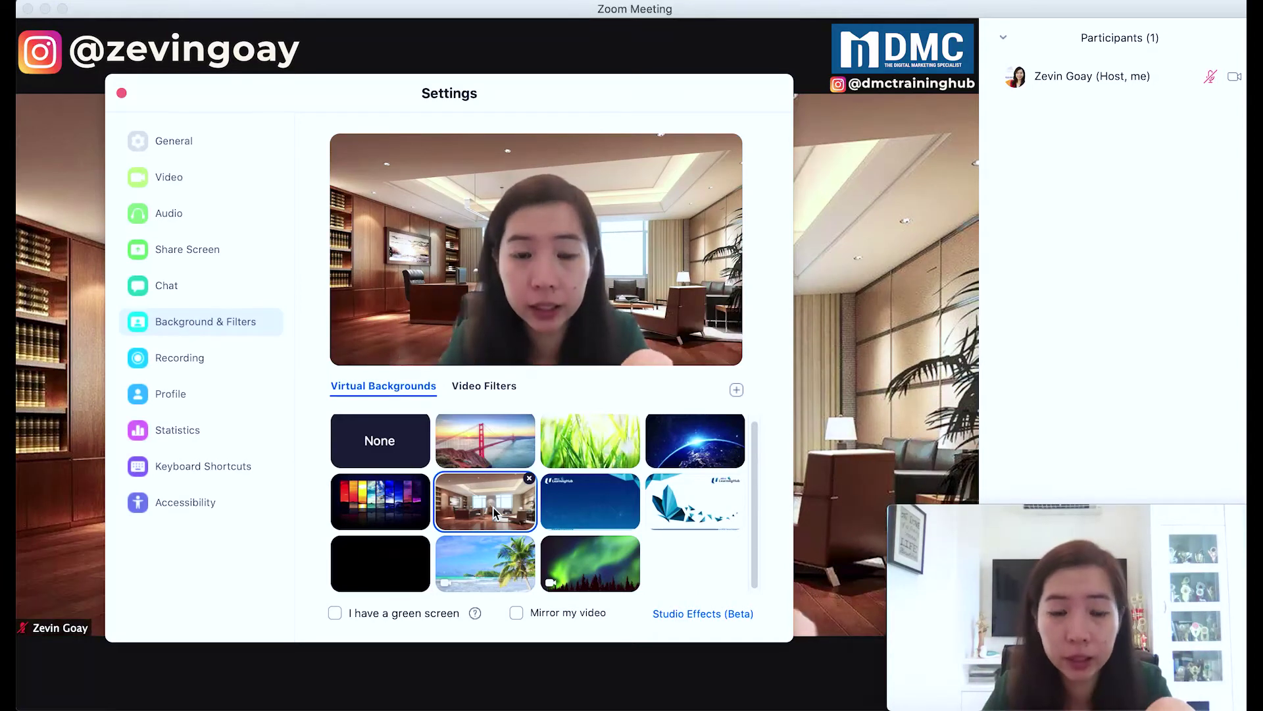
Apply the plain black virtual background and close Settings
left_click(735, 391)
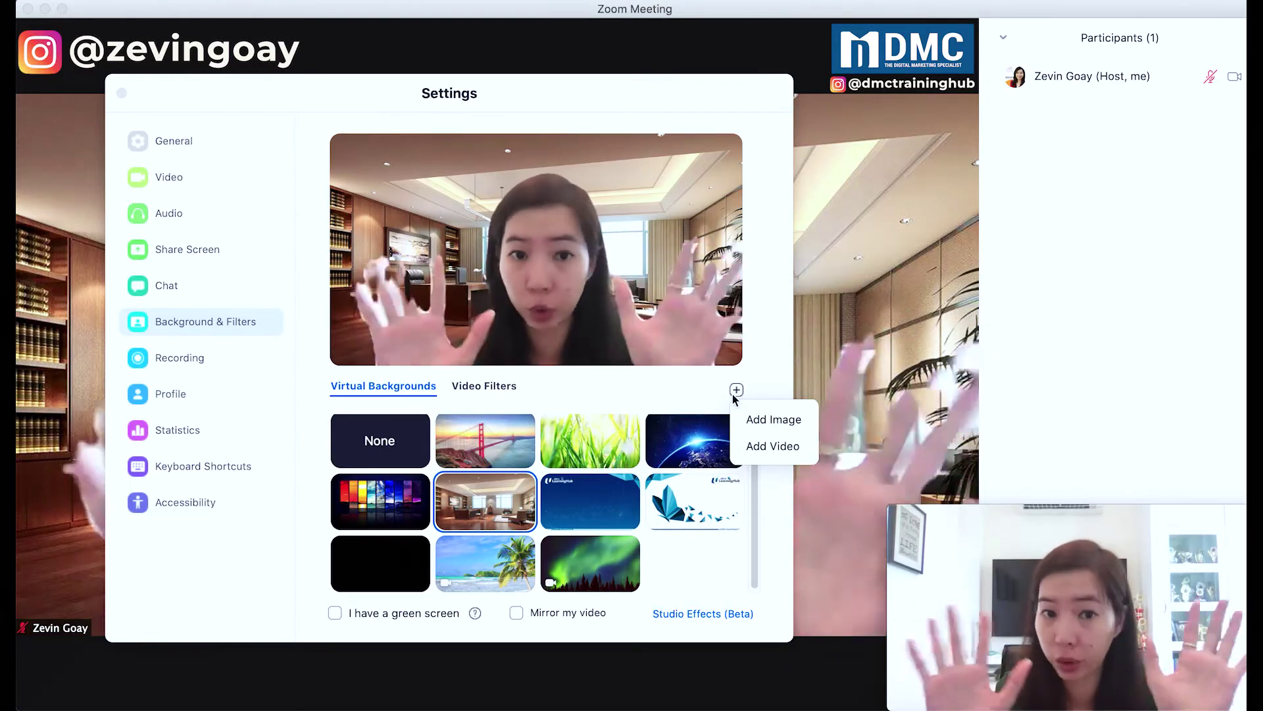
left_click(690, 388)
left_click(361, 571)
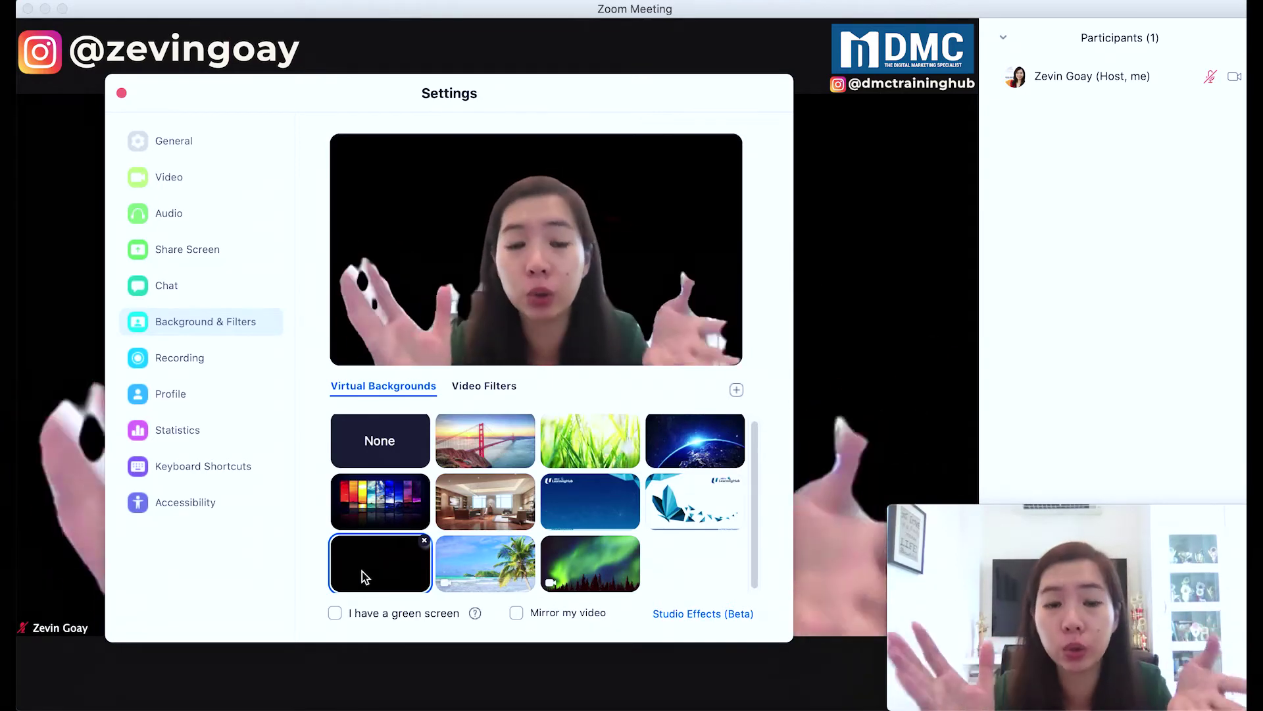
left_click(121, 92)
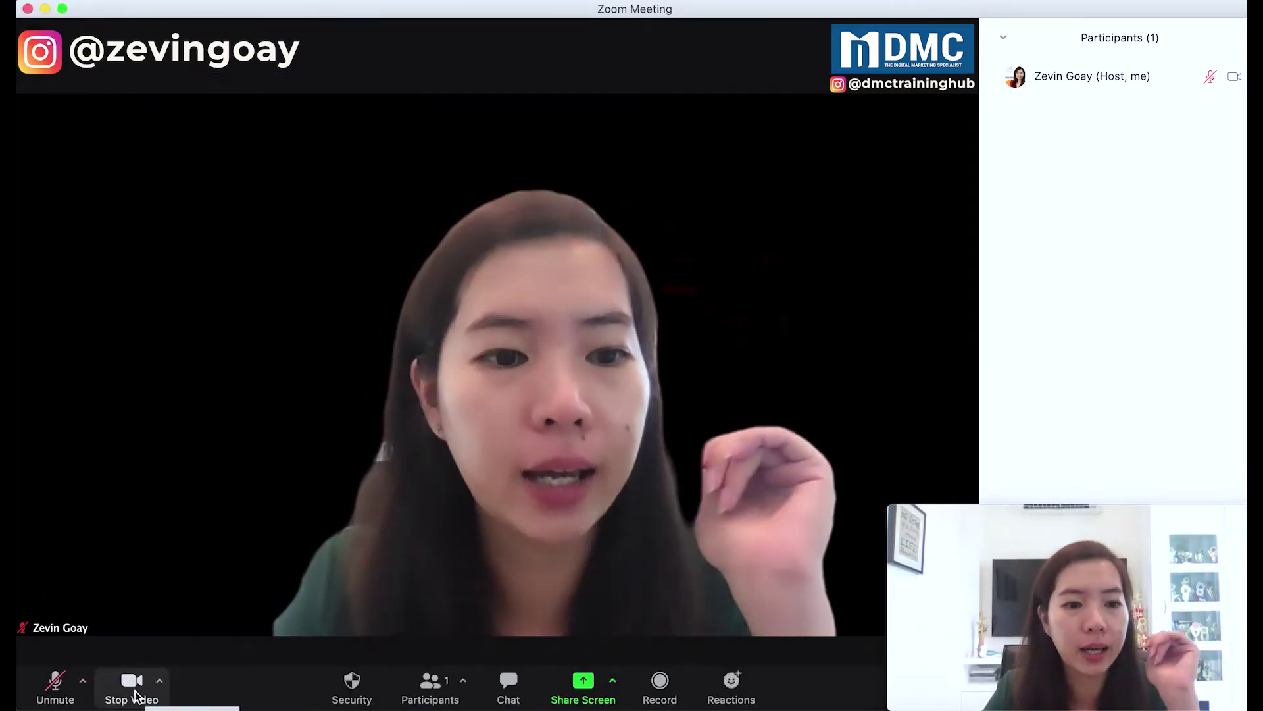
Stop the video and switch to Google Chrome
left_click(134, 695)
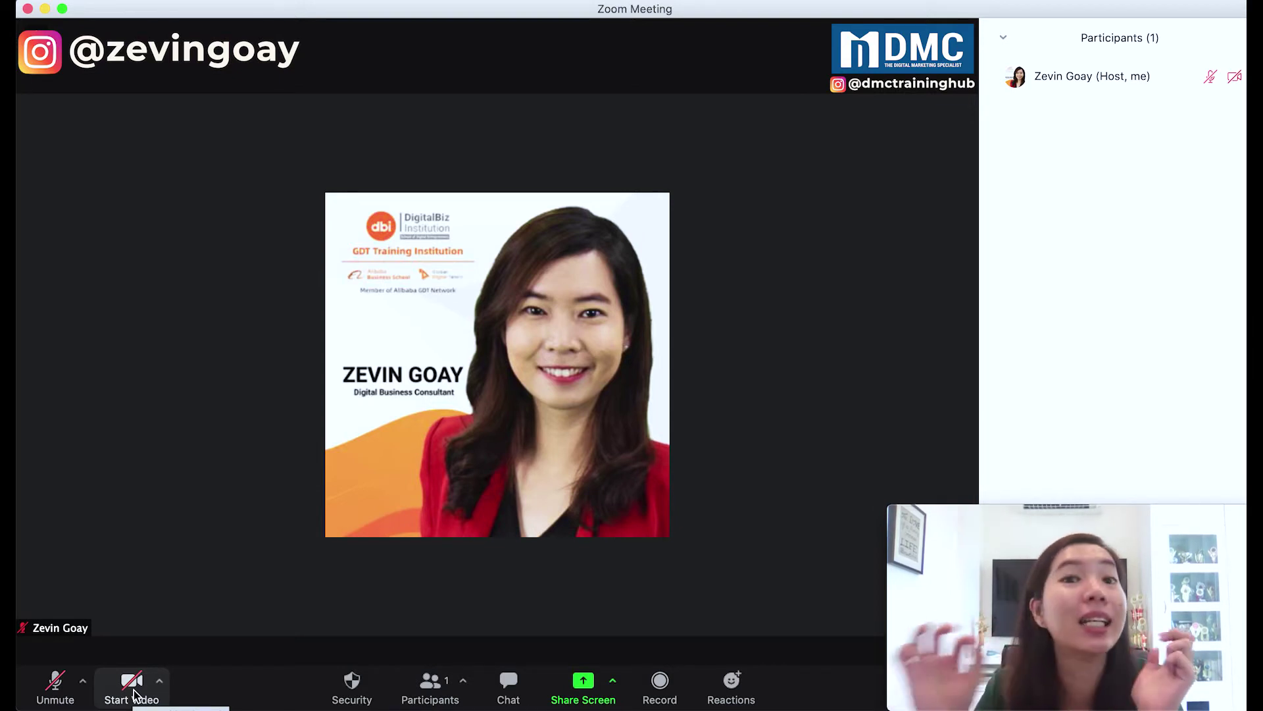
left_click(654, 706)
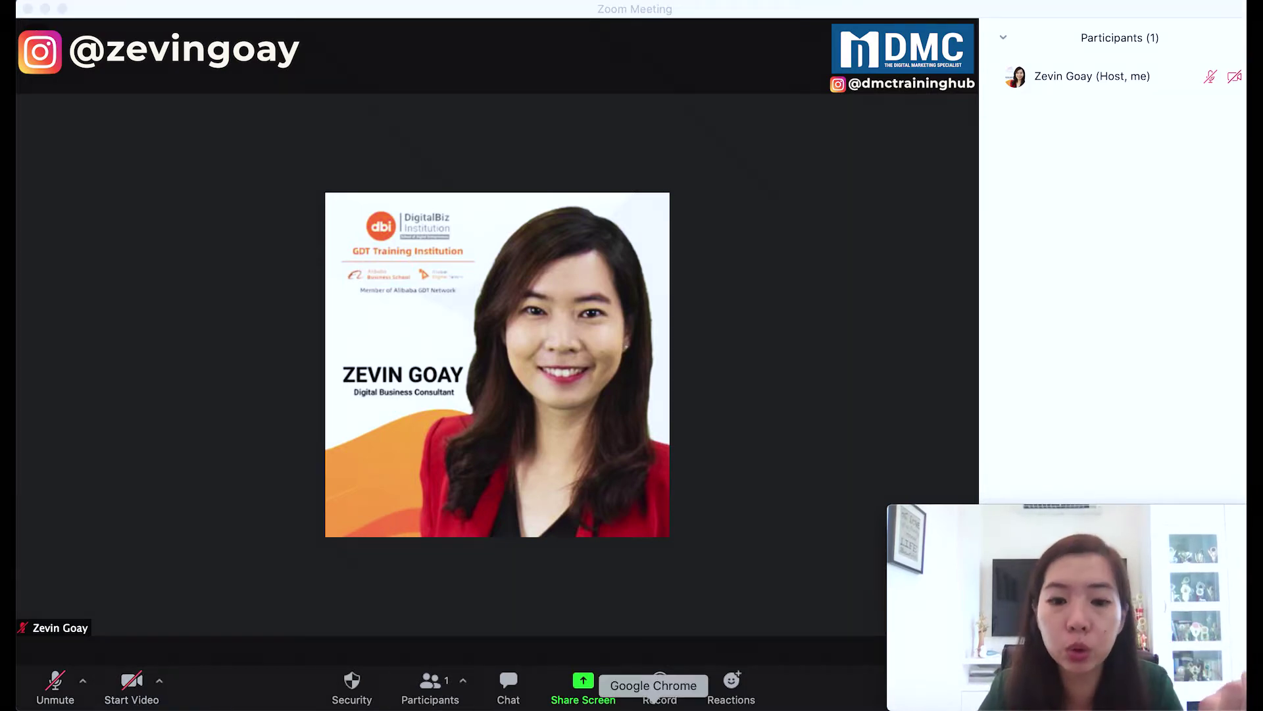
Search Google Images for 'yellow color background'
left_click(439, 354)
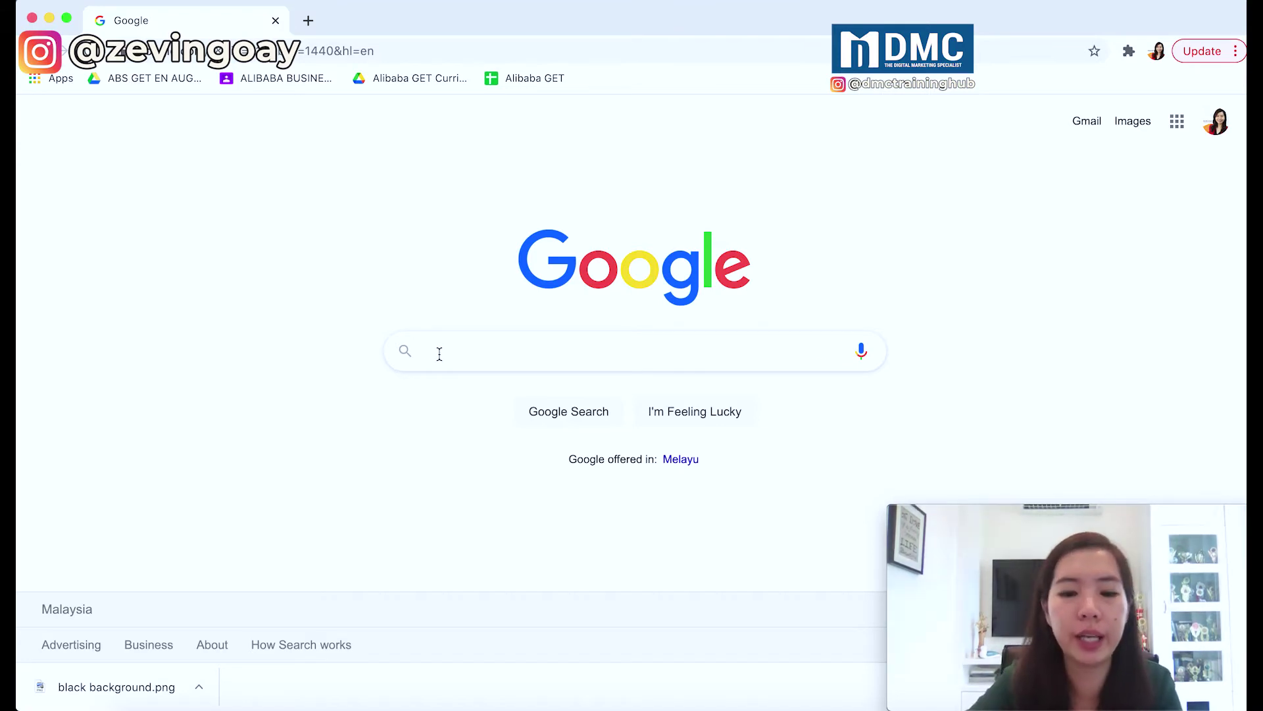
type("yellow ")
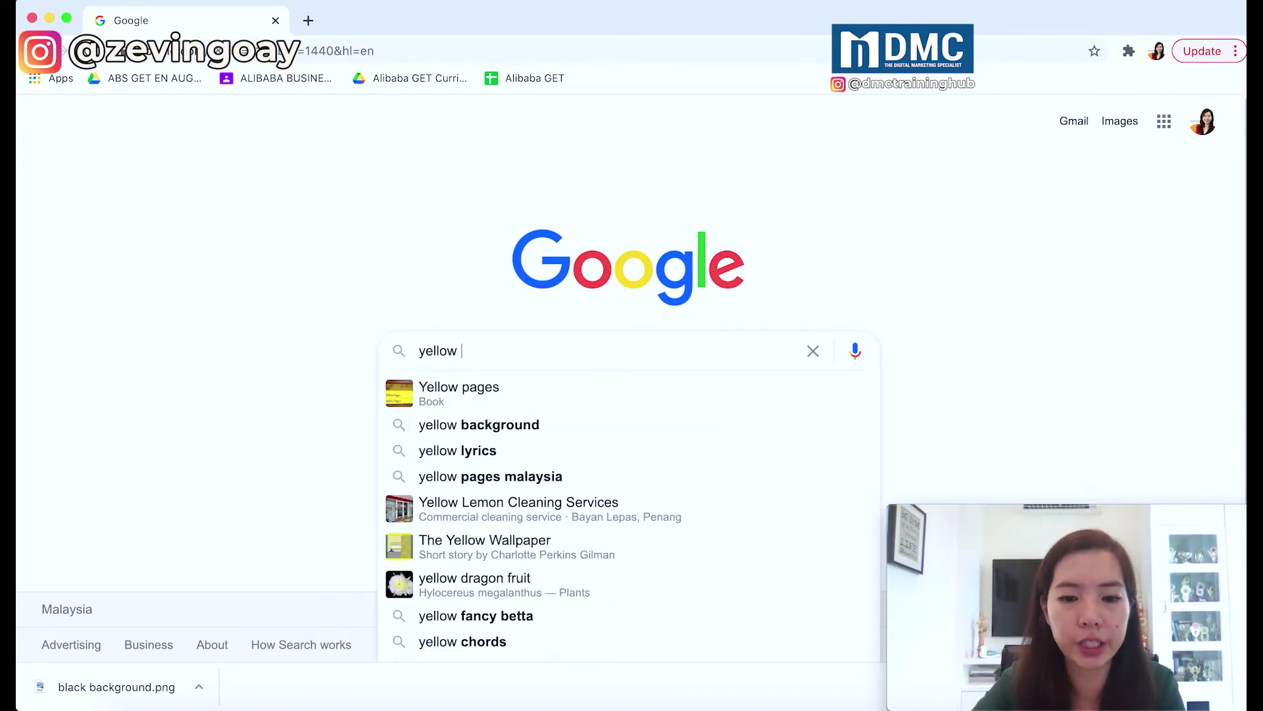
type("color ")
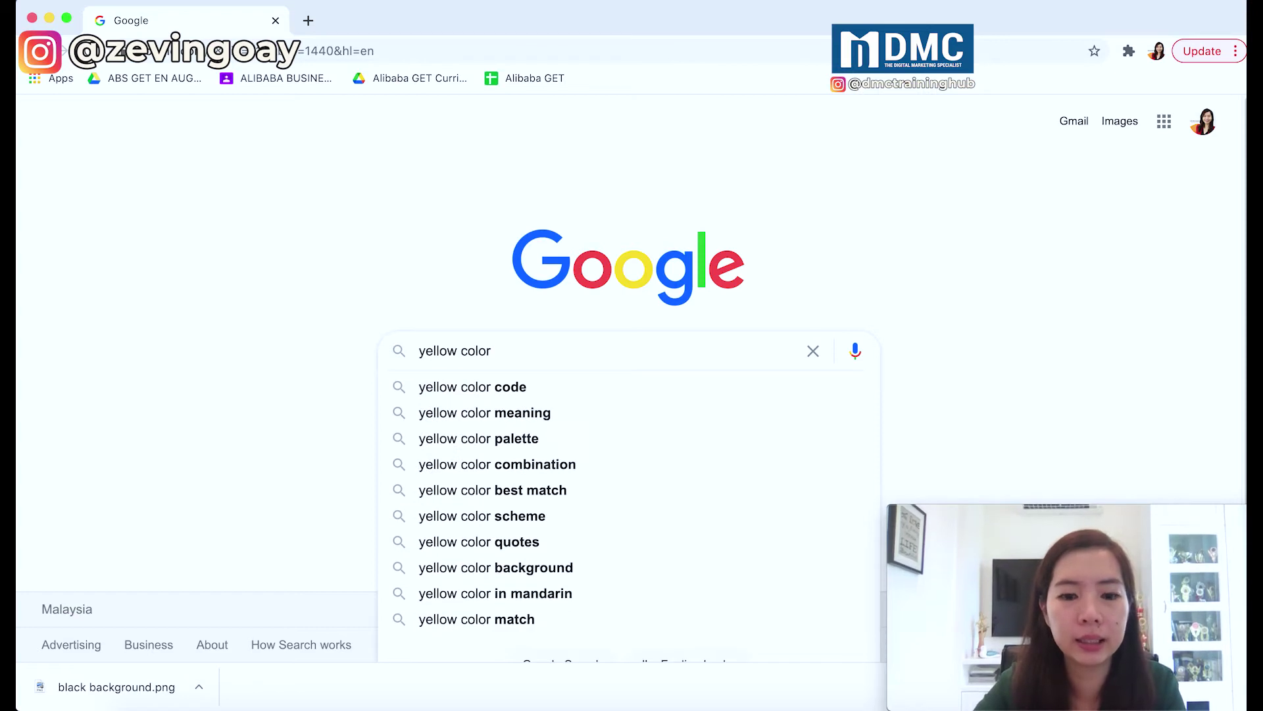
type("bcakgrou")
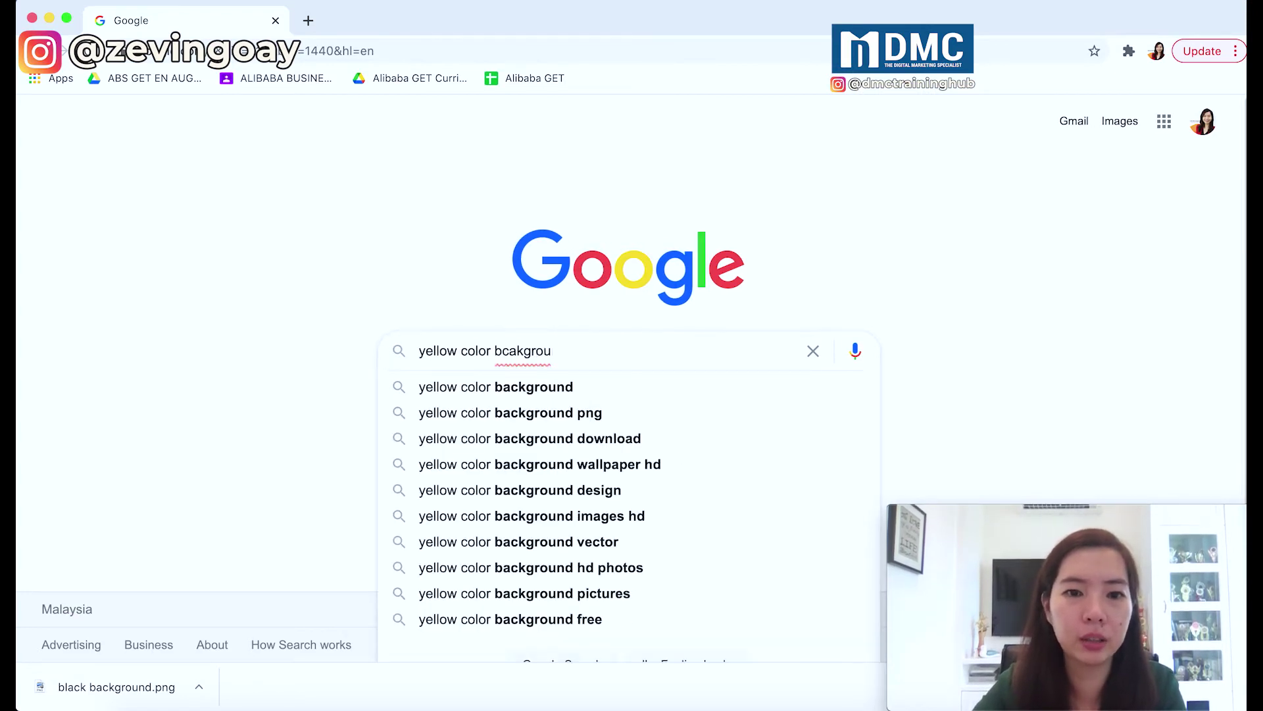
left_click(446, 388)
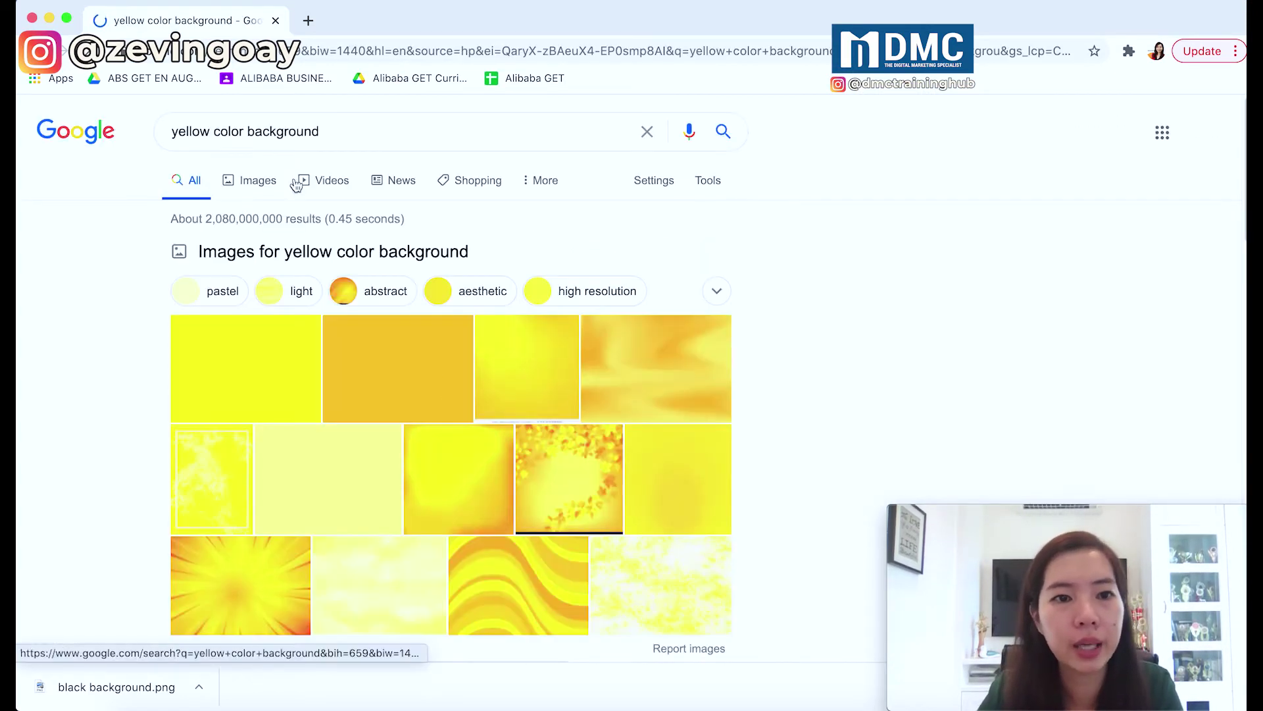
left_click(258, 182)
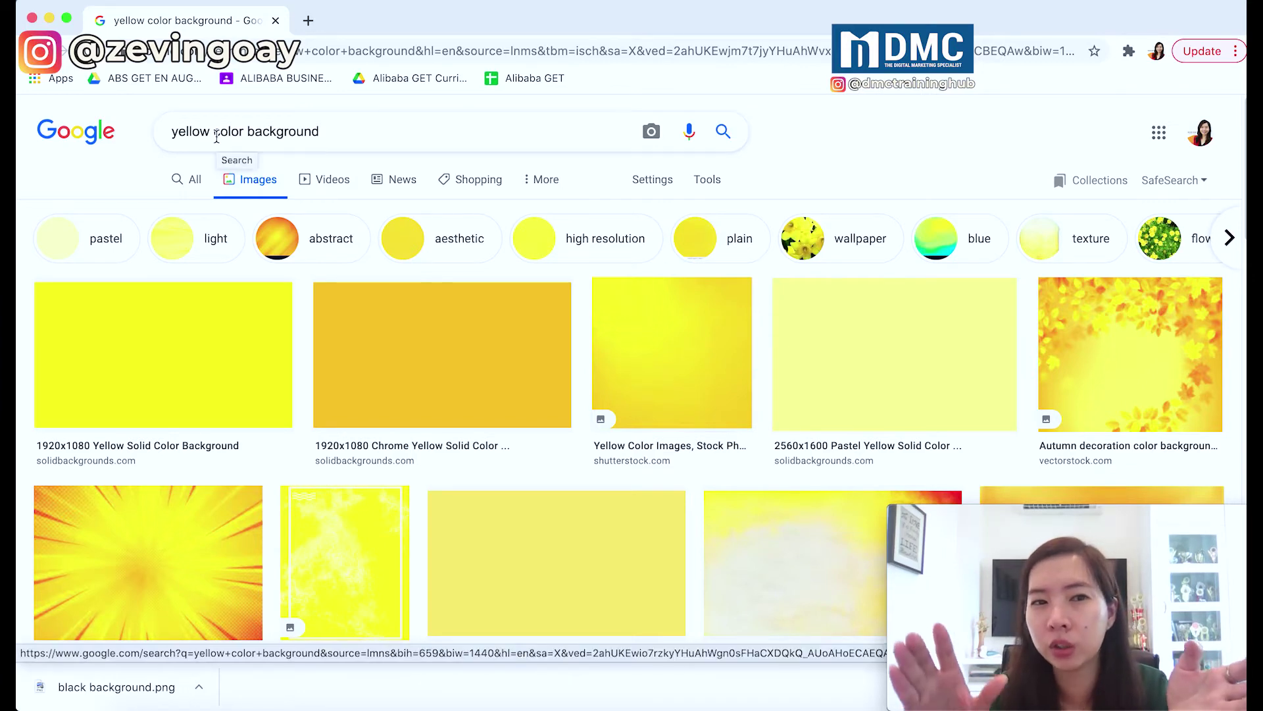
Save the pastel yellow solid image as 'yellow background'
left_click(809, 321)
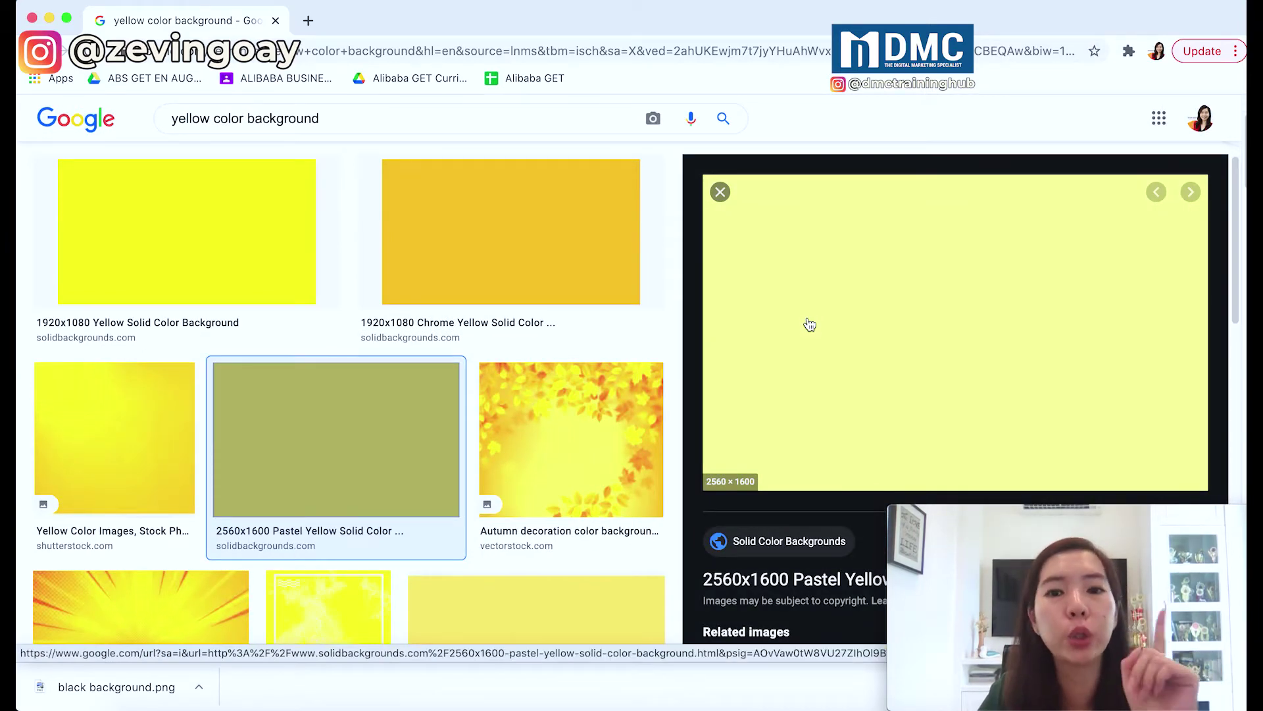
right_click(789, 269)
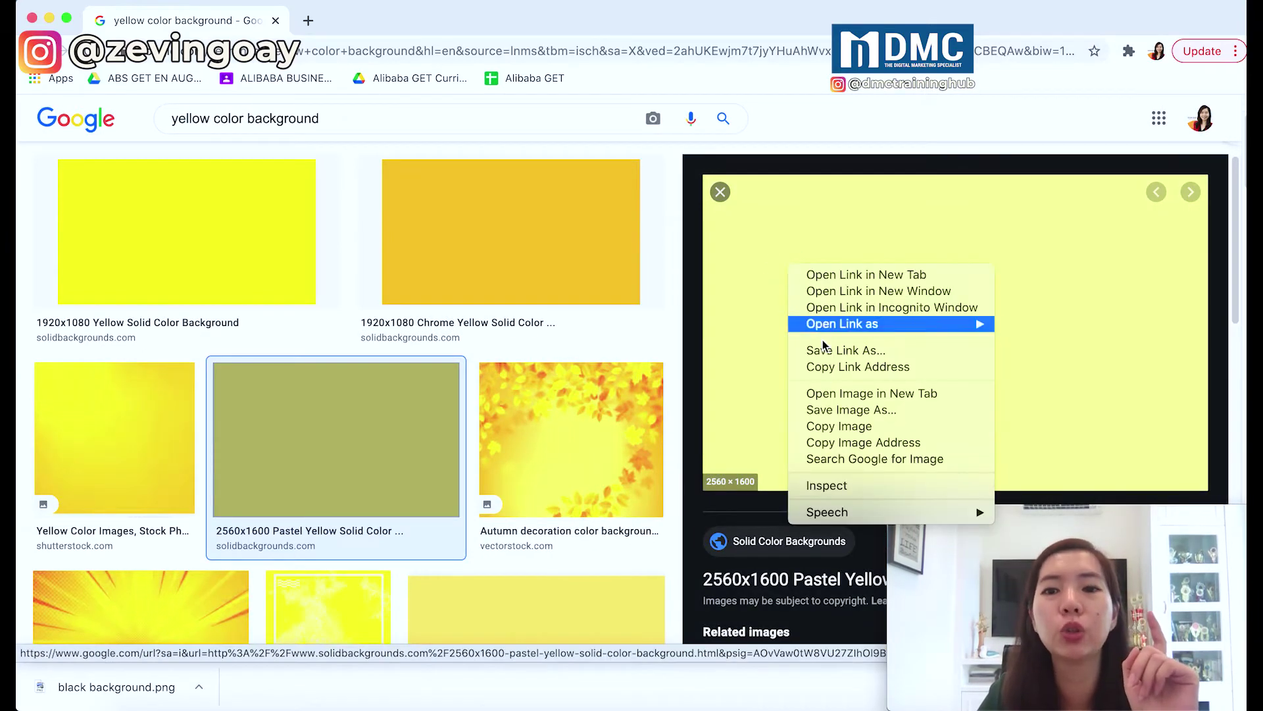
left_click(836, 410)
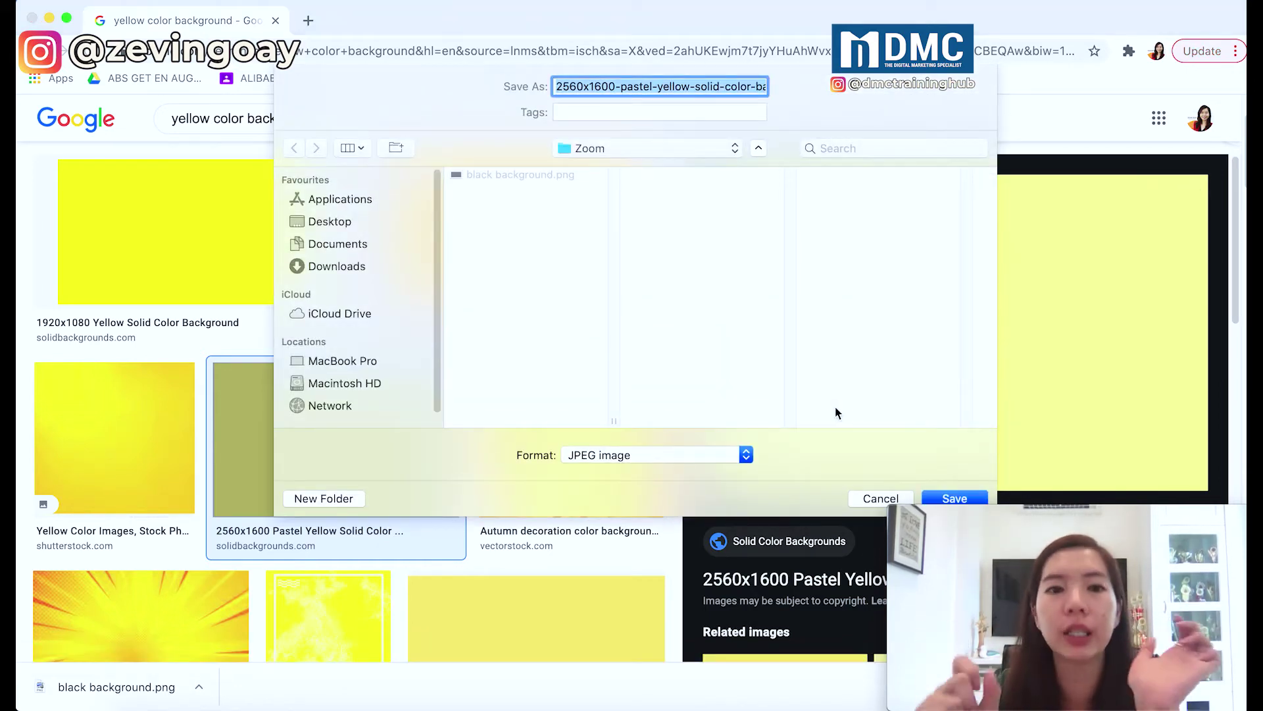
type("yellow background")
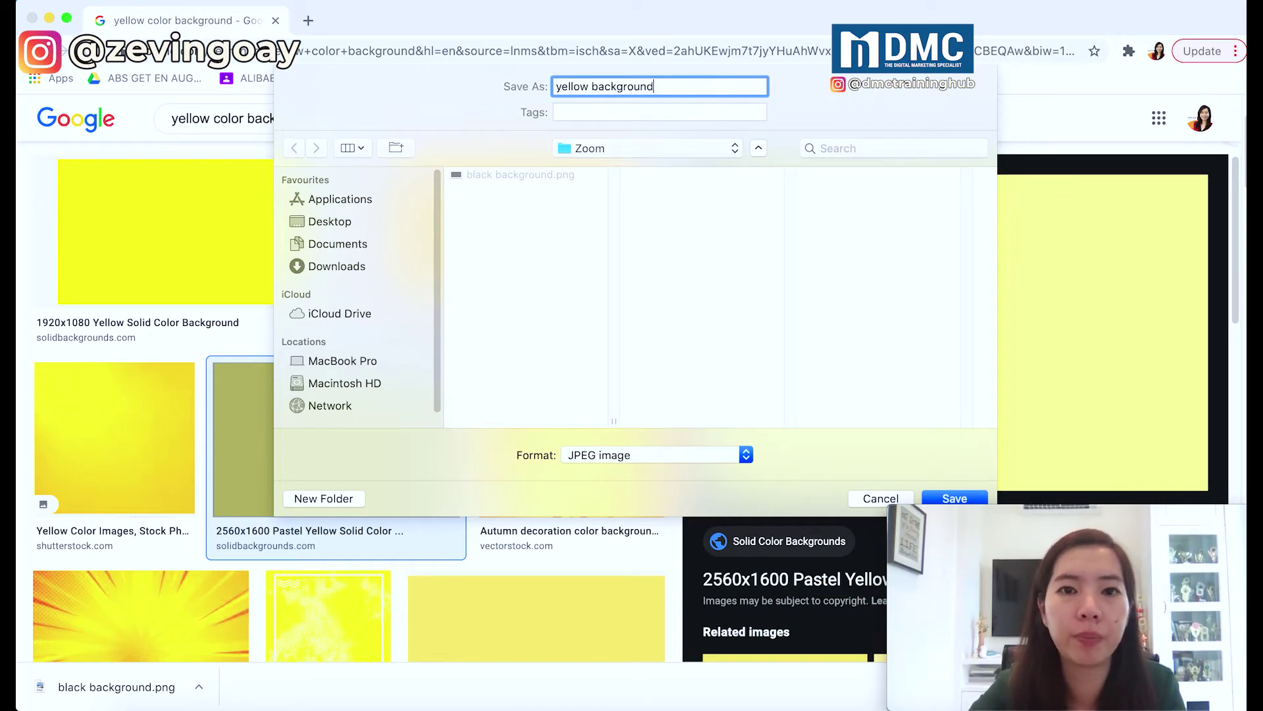
key("Return")
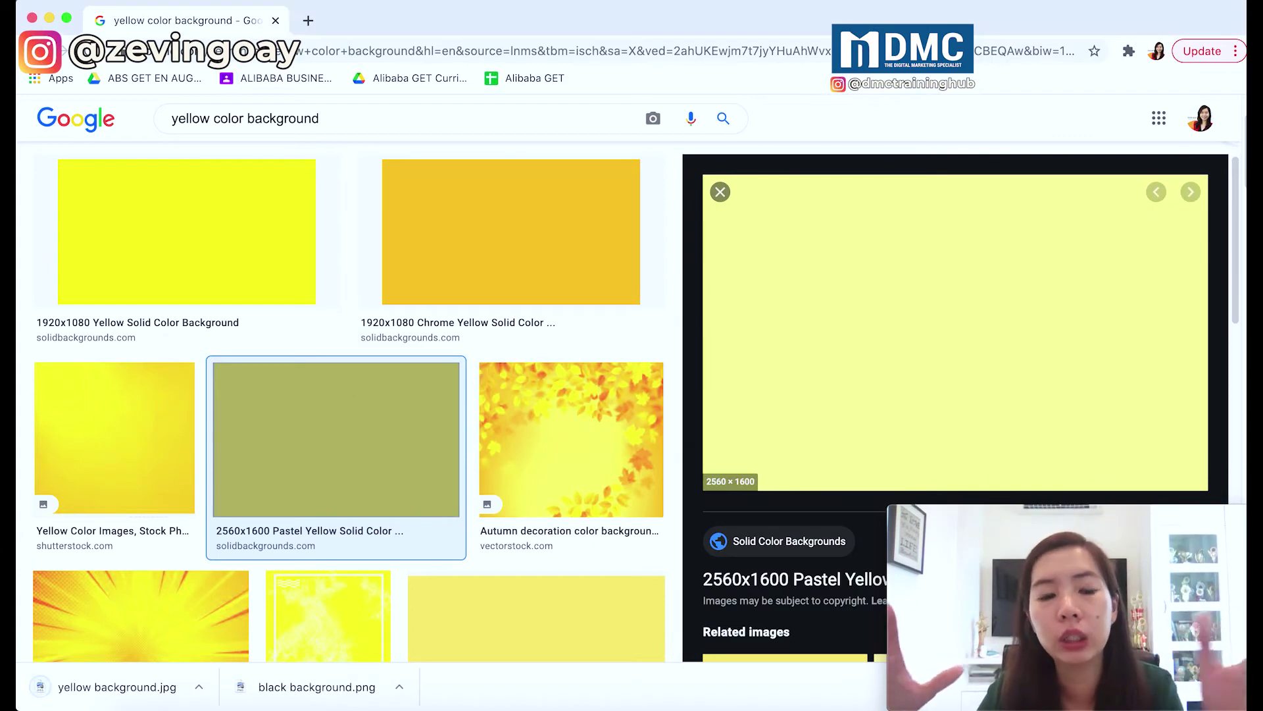
scroll(536, 319, "up", 3)
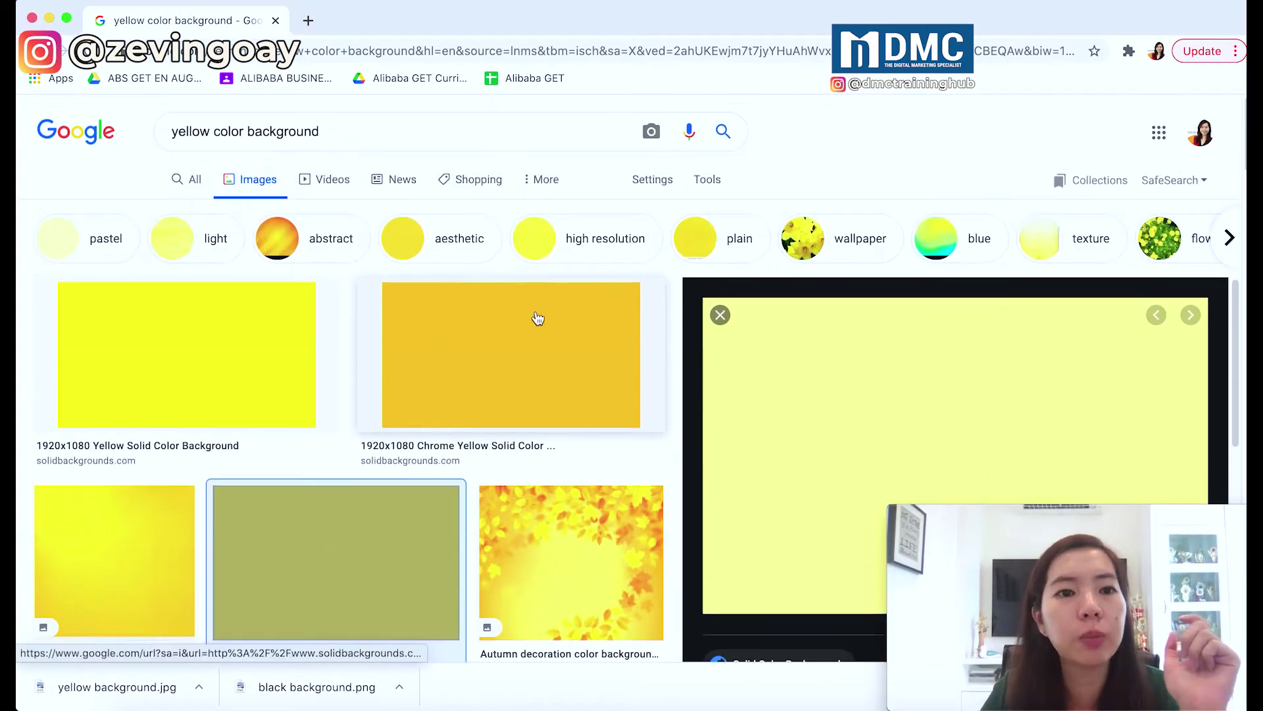
Search for pink color backgrounds and save the Piggy Pink image as 'pink background'
left_click(181, 131)
type("pink")
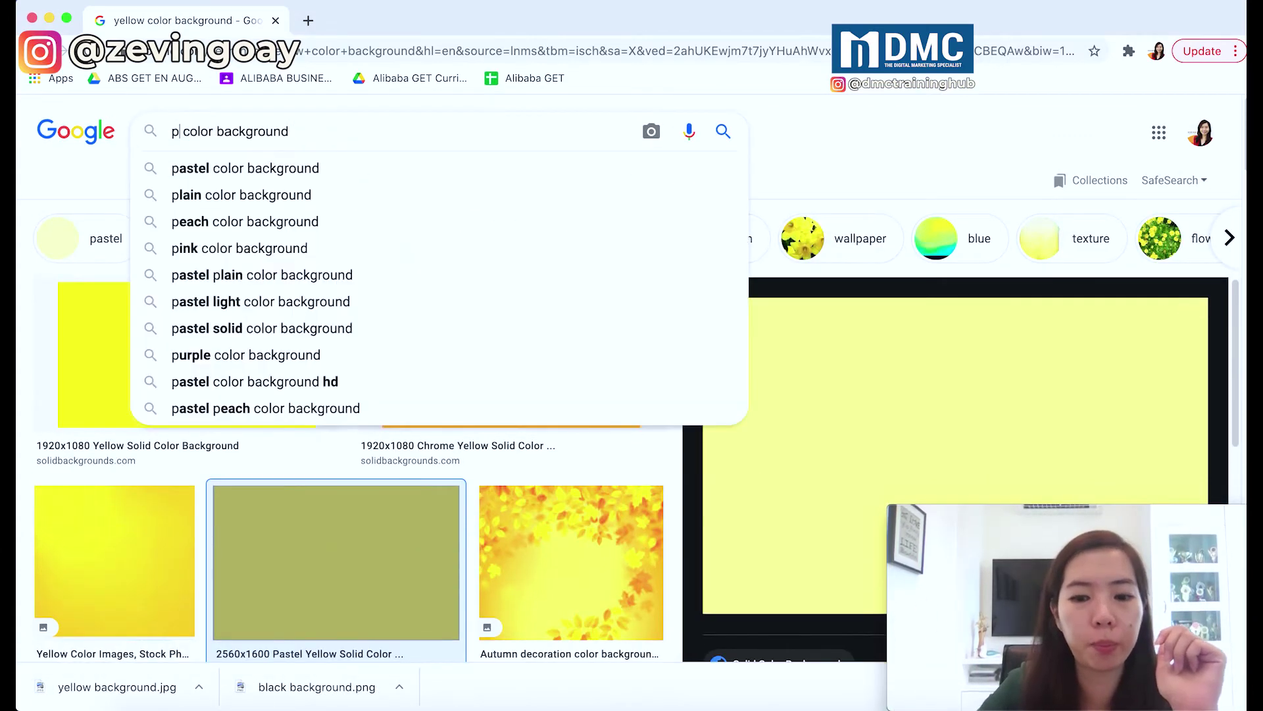
key("Return")
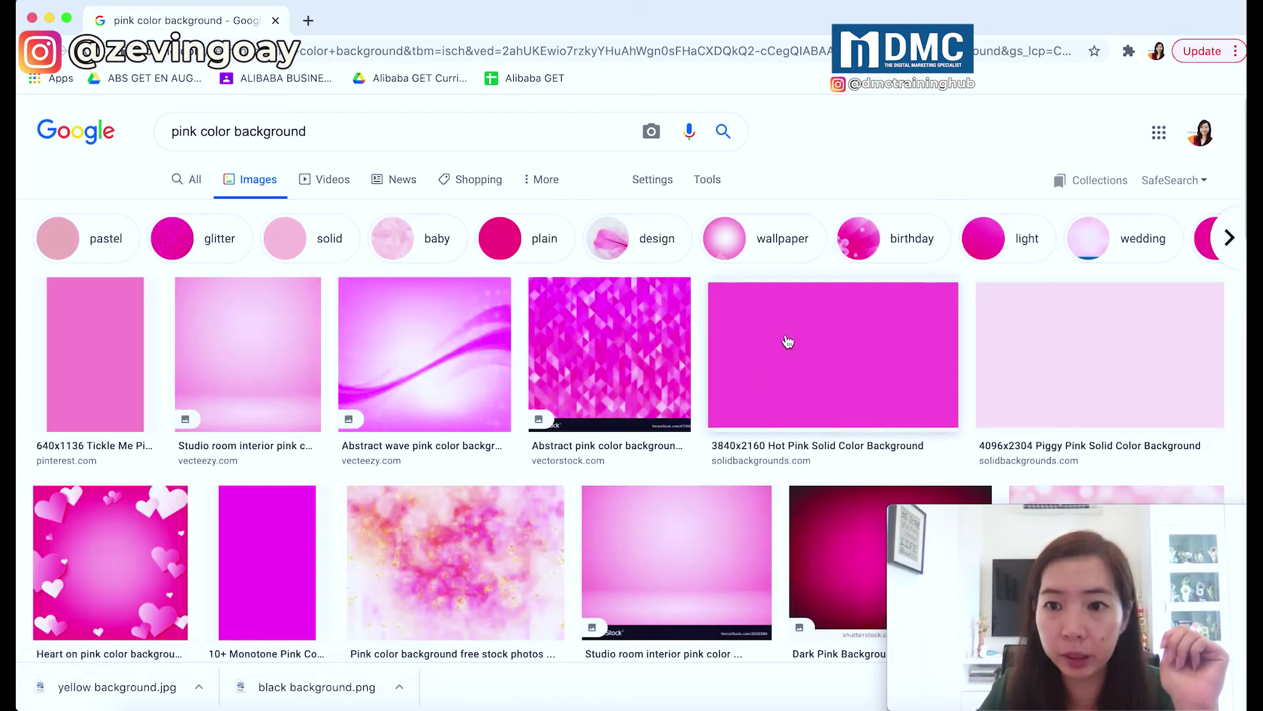
left_click(1036, 375)
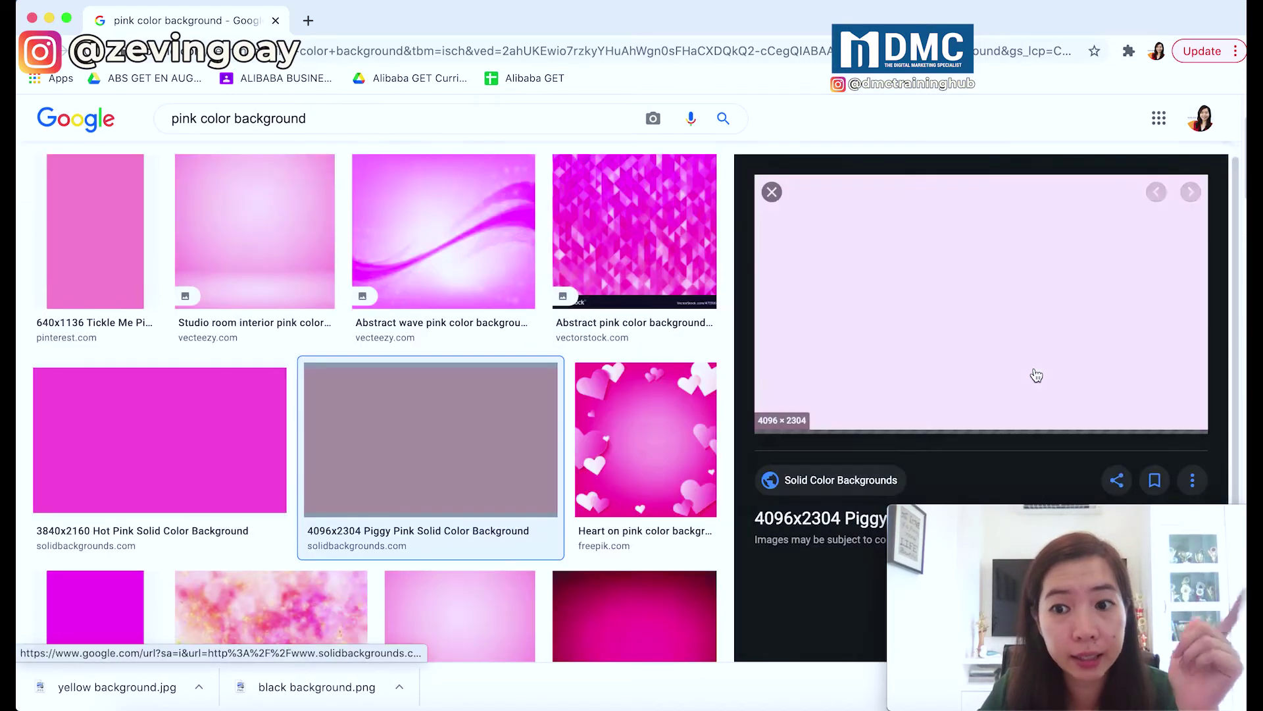
right_click(855, 282)
left_click(897, 419)
key("BackSpace")
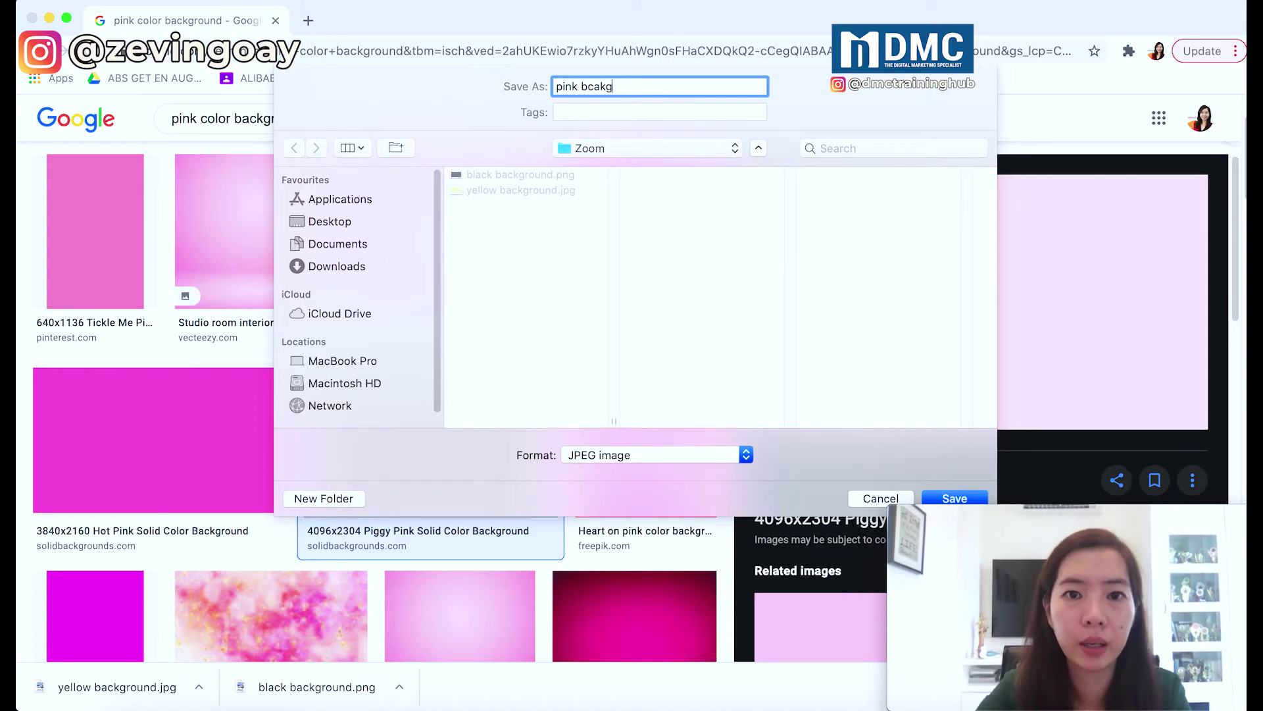
type("pink backgroun")
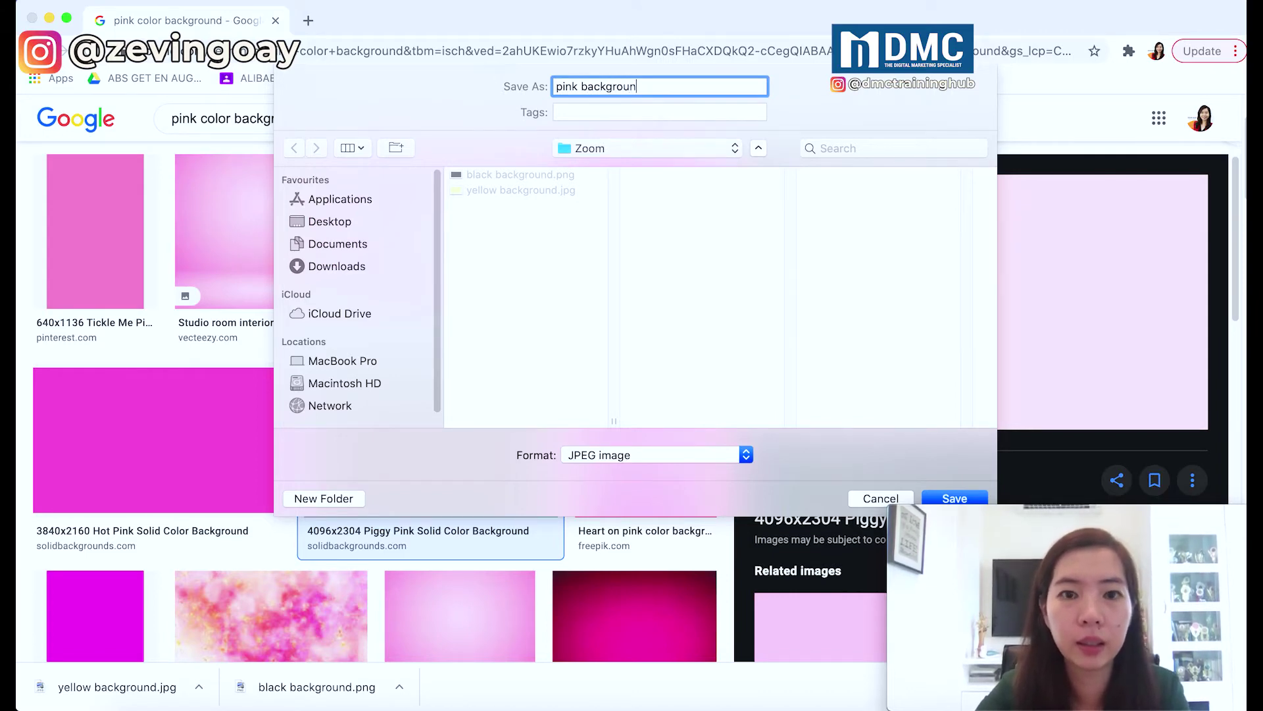
type("d")
key("Return")
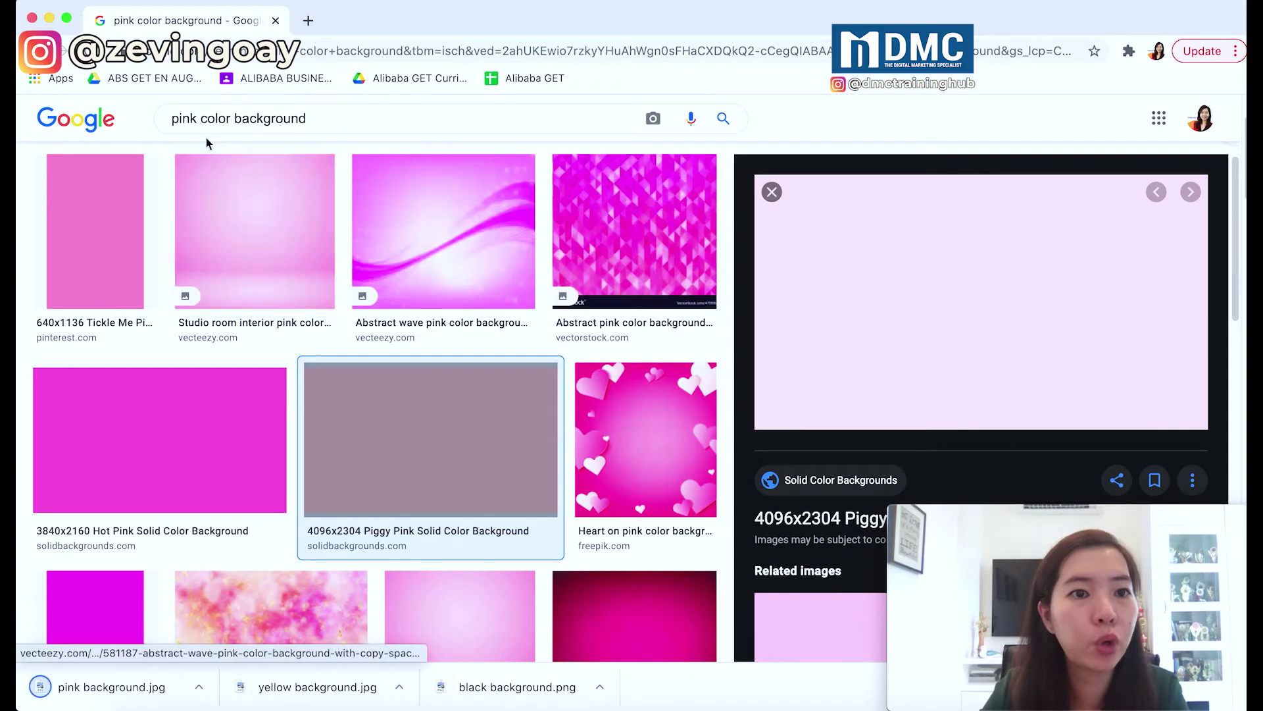
Change the search to 'blue color background'
double_click(187, 118)
type("blue")
key("Return")
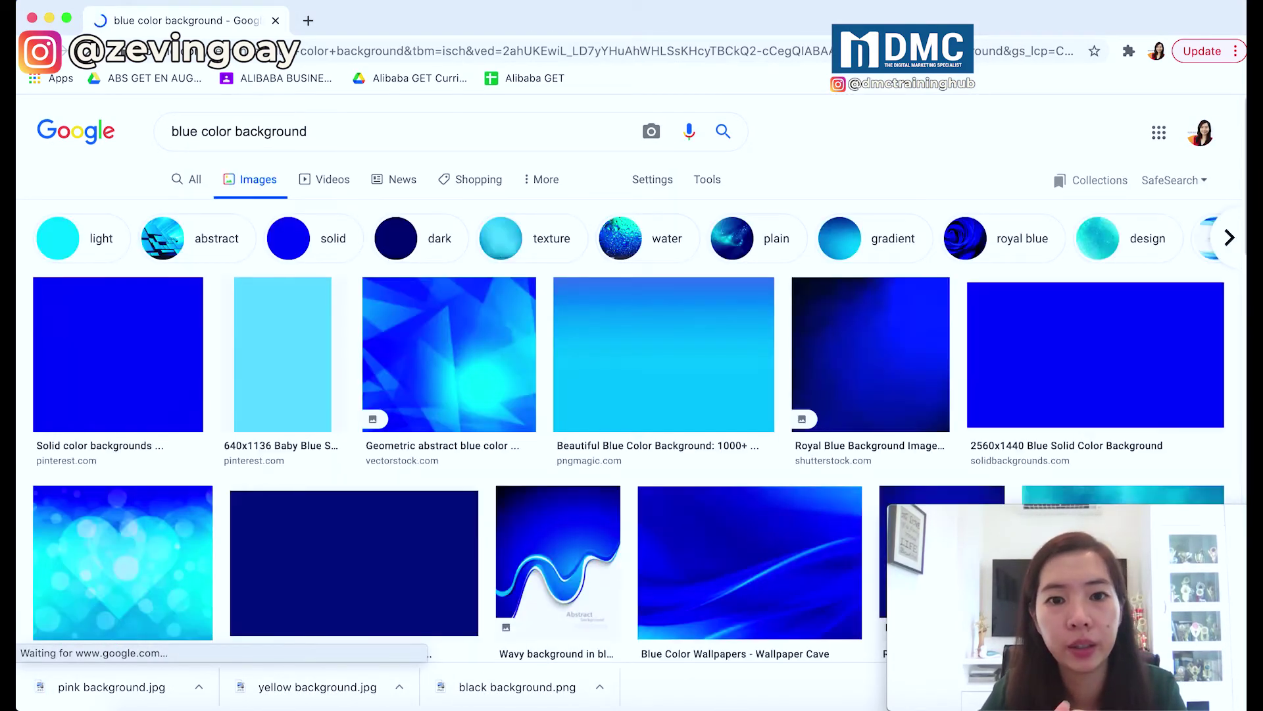
Preview the 'Beautiful Blue Color Background' image and scroll through the blue results
left_click(657, 349)
scroll(623, 428, "down", 3)
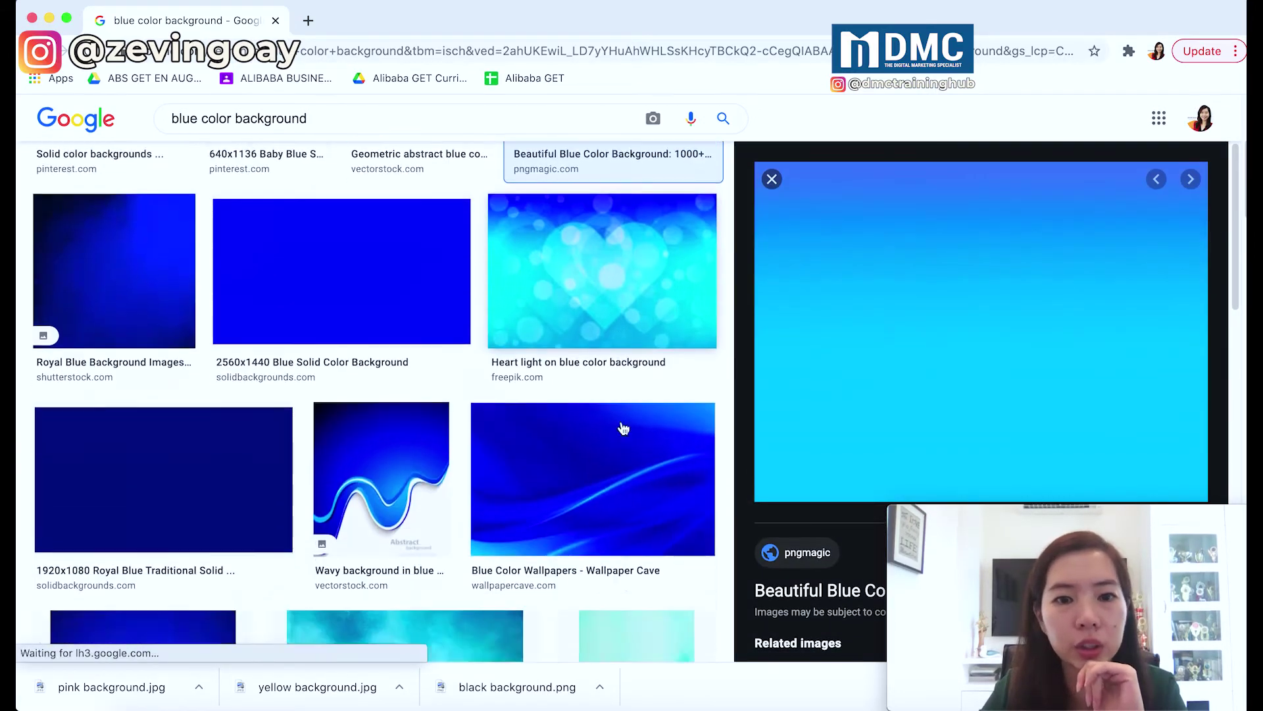
scroll(624, 428, "down", 10)
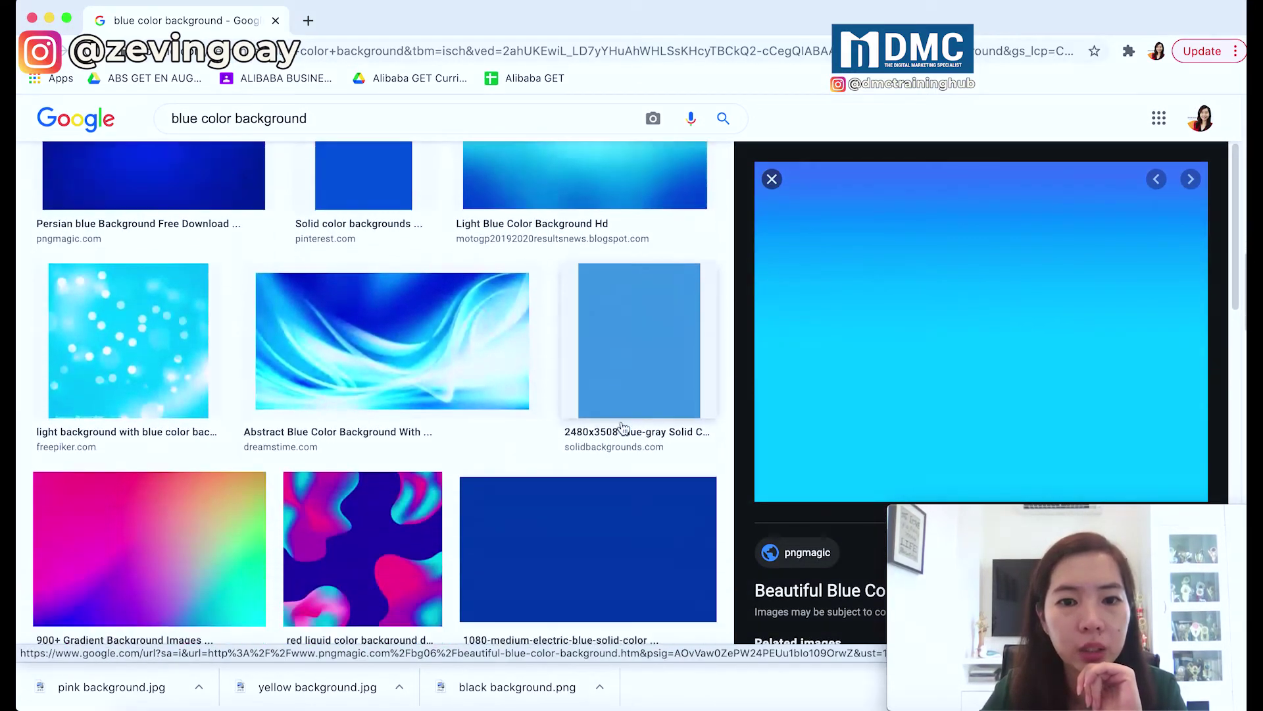
scroll(621, 427, "down", 10)
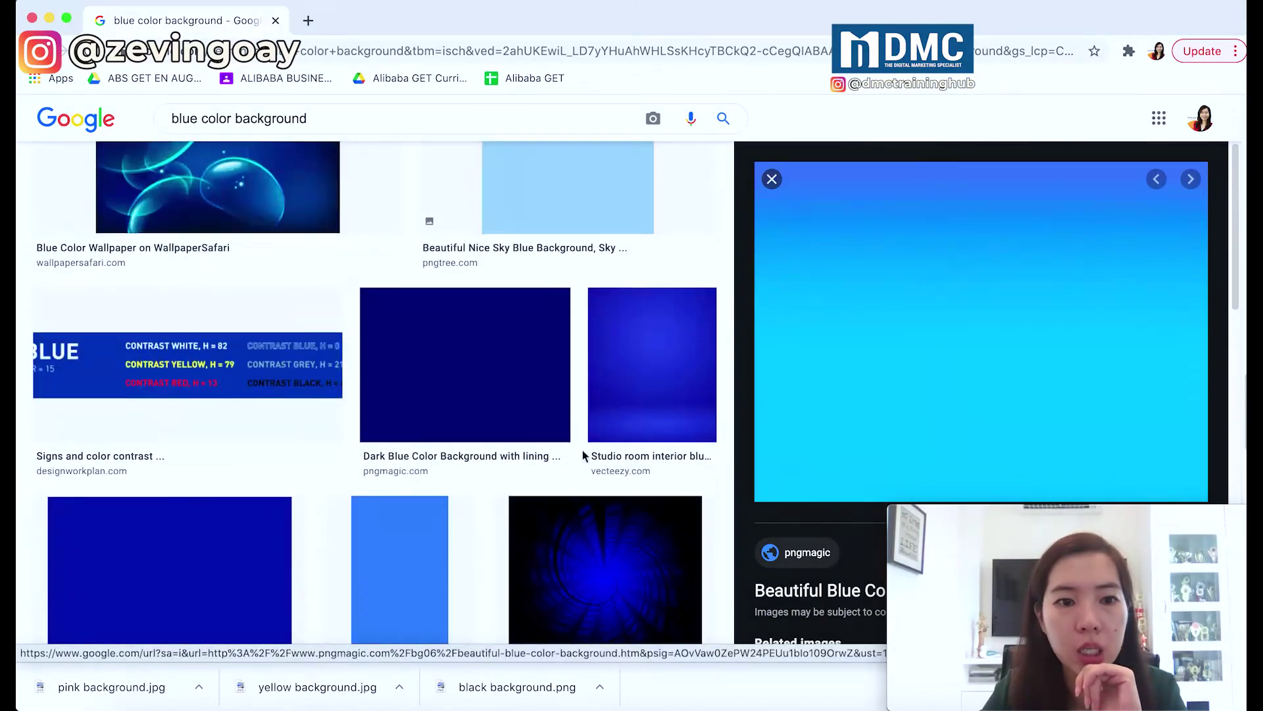
scroll(583, 455, "down", 10)
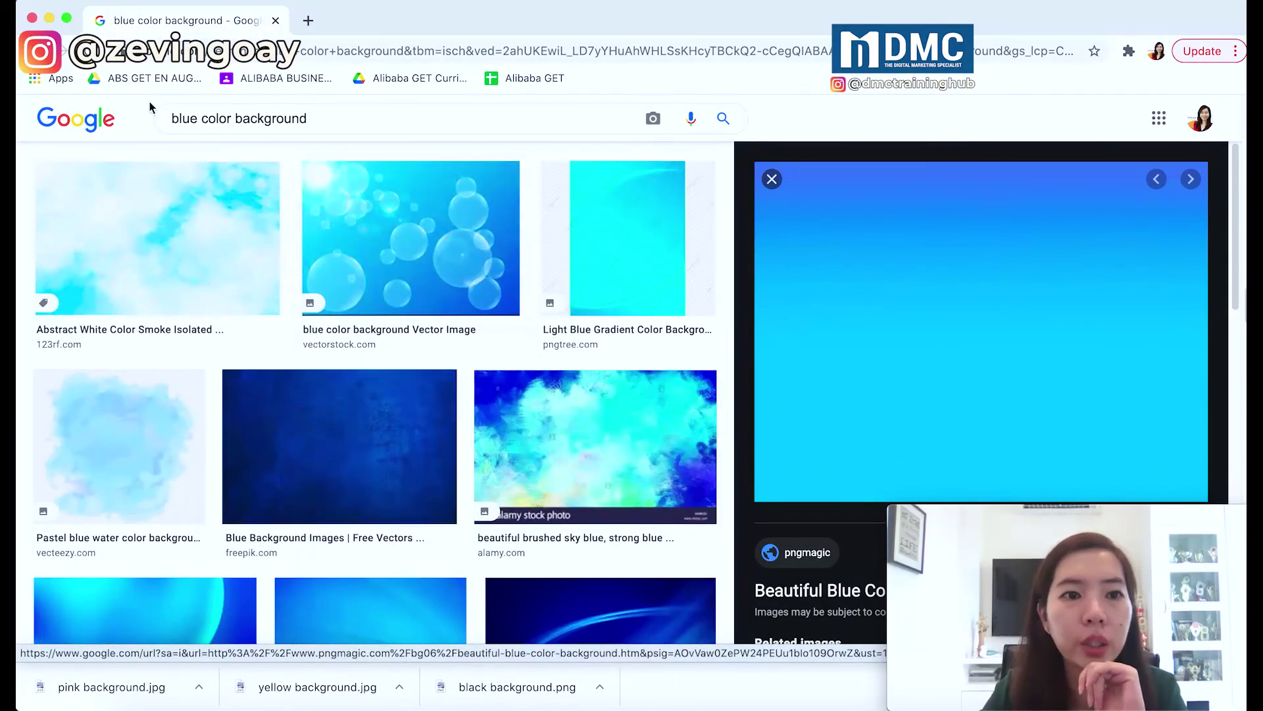
Refine the search to 'light blue solid color background'
left_click(205, 120)
type("solid")
key("BackSpace")
type("d ")
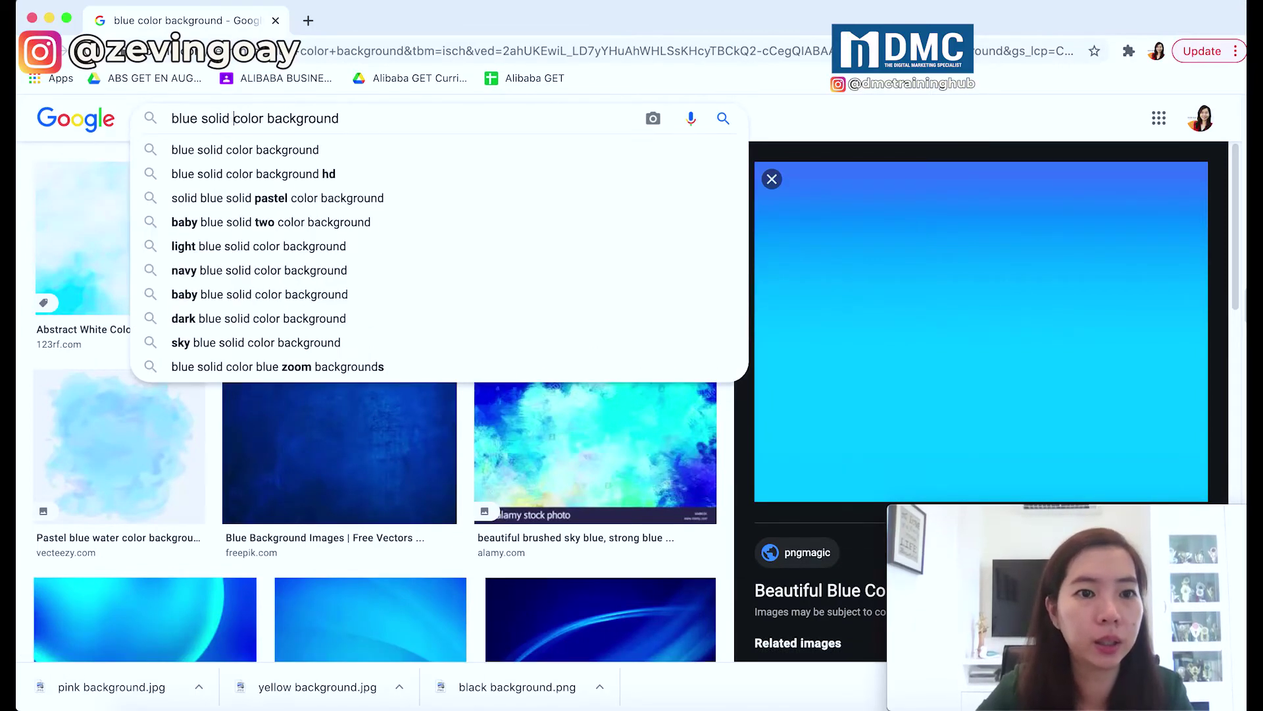
type("light")
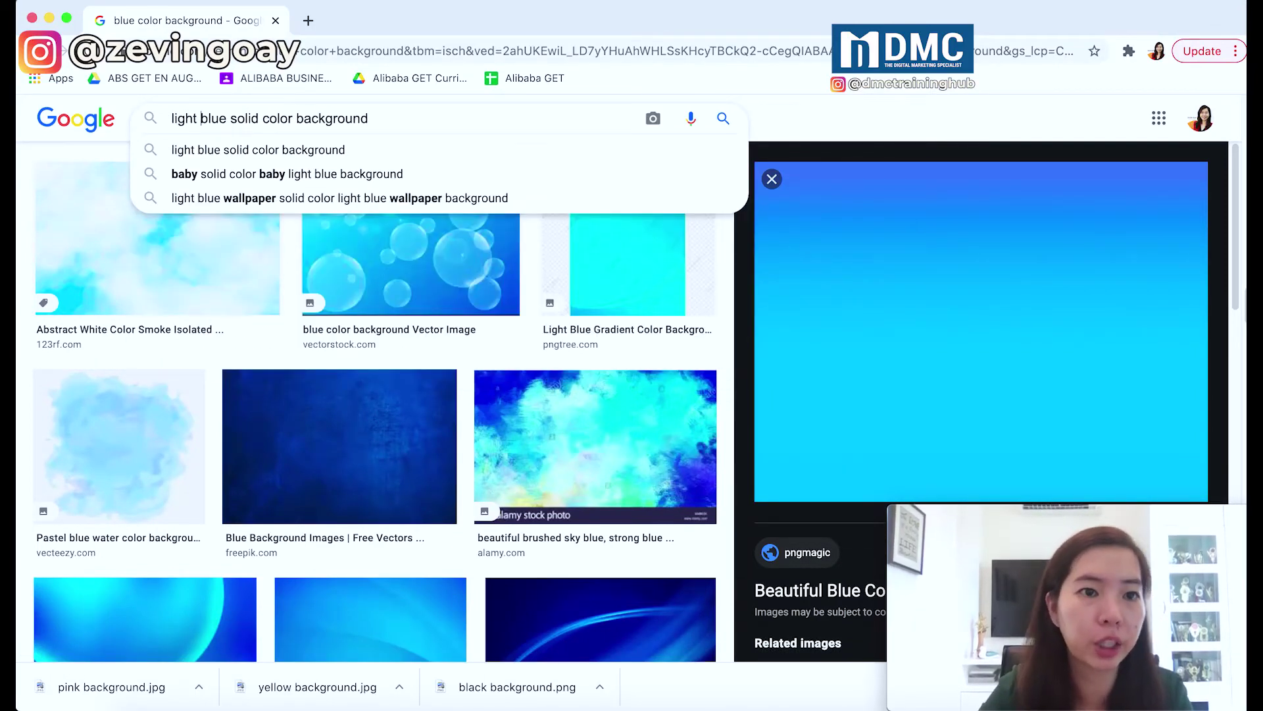
key("Return")
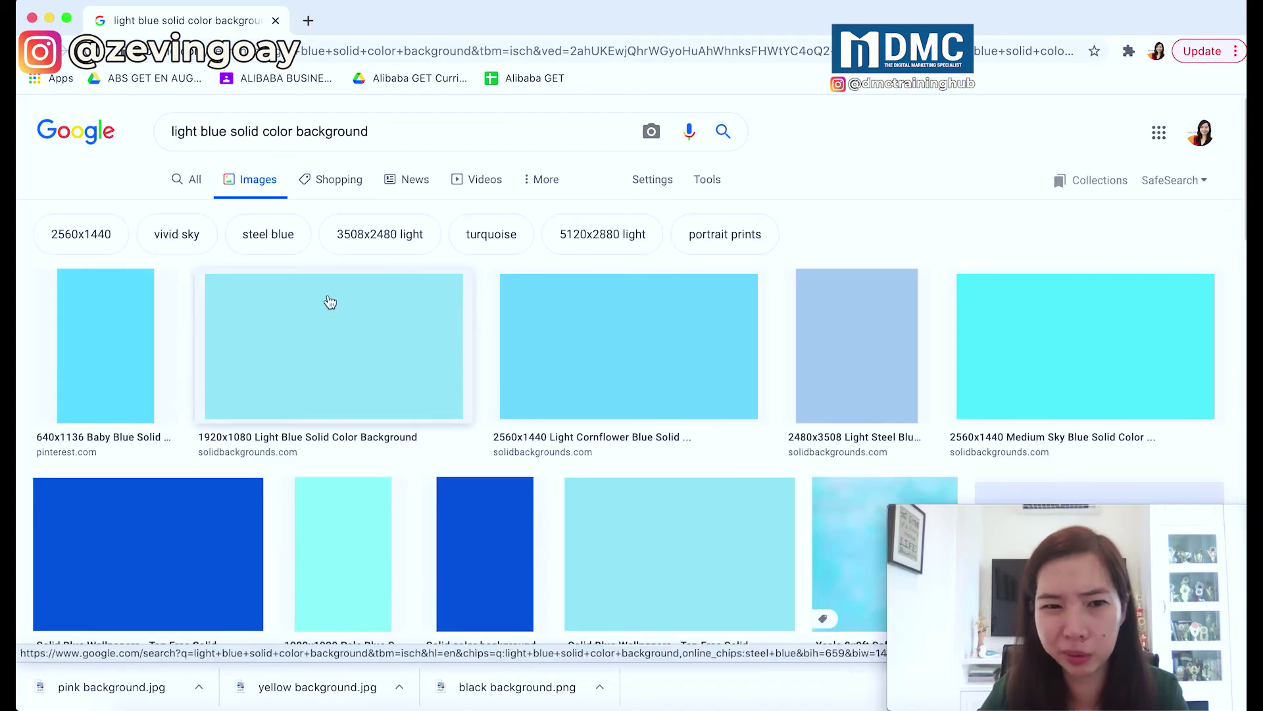
Save the 2560x1440 Medium Sky Blue image as 'blue background'
left_click(1038, 333)
right_click(932, 286)
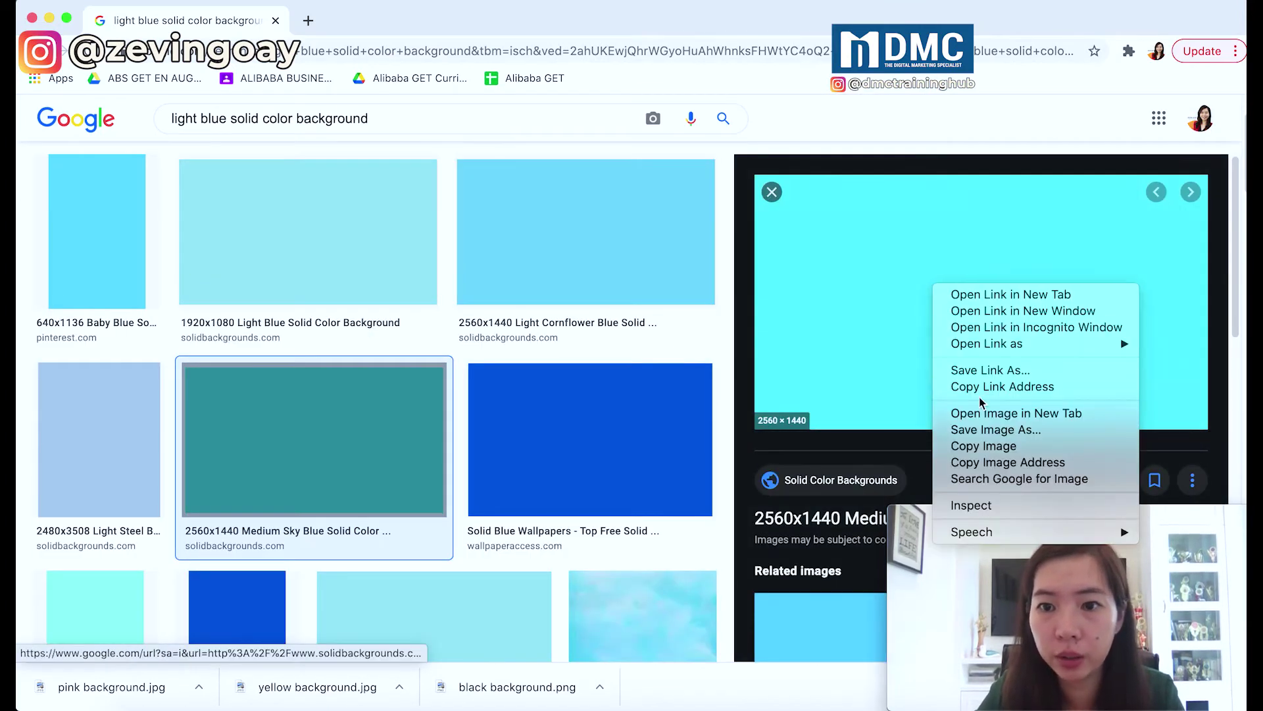
left_click(987, 426)
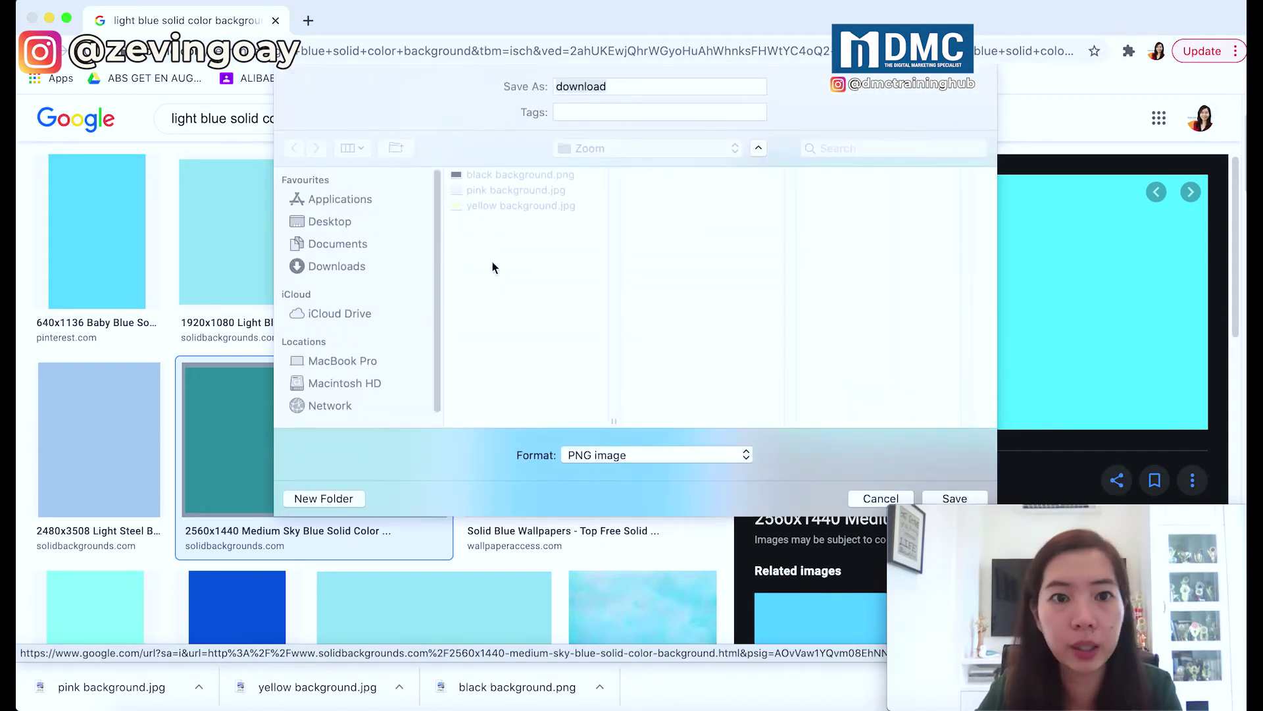
type("blue b")
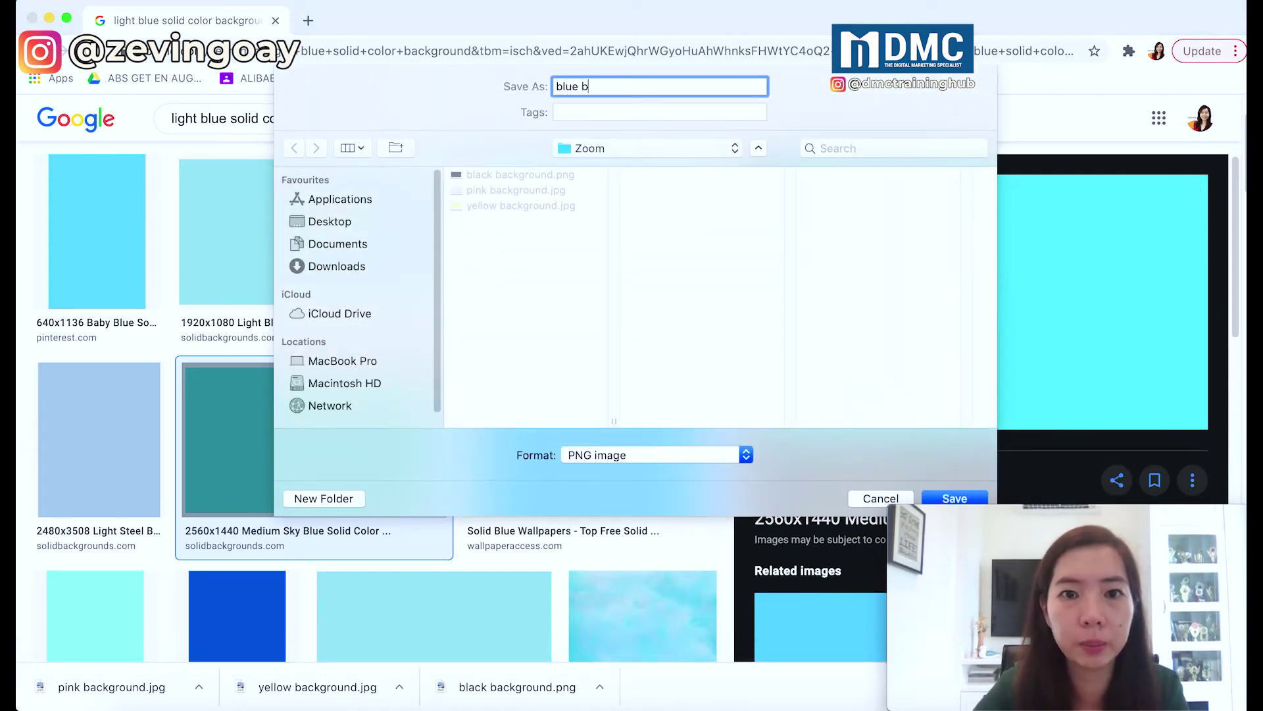
type("ackground")
key("Return")
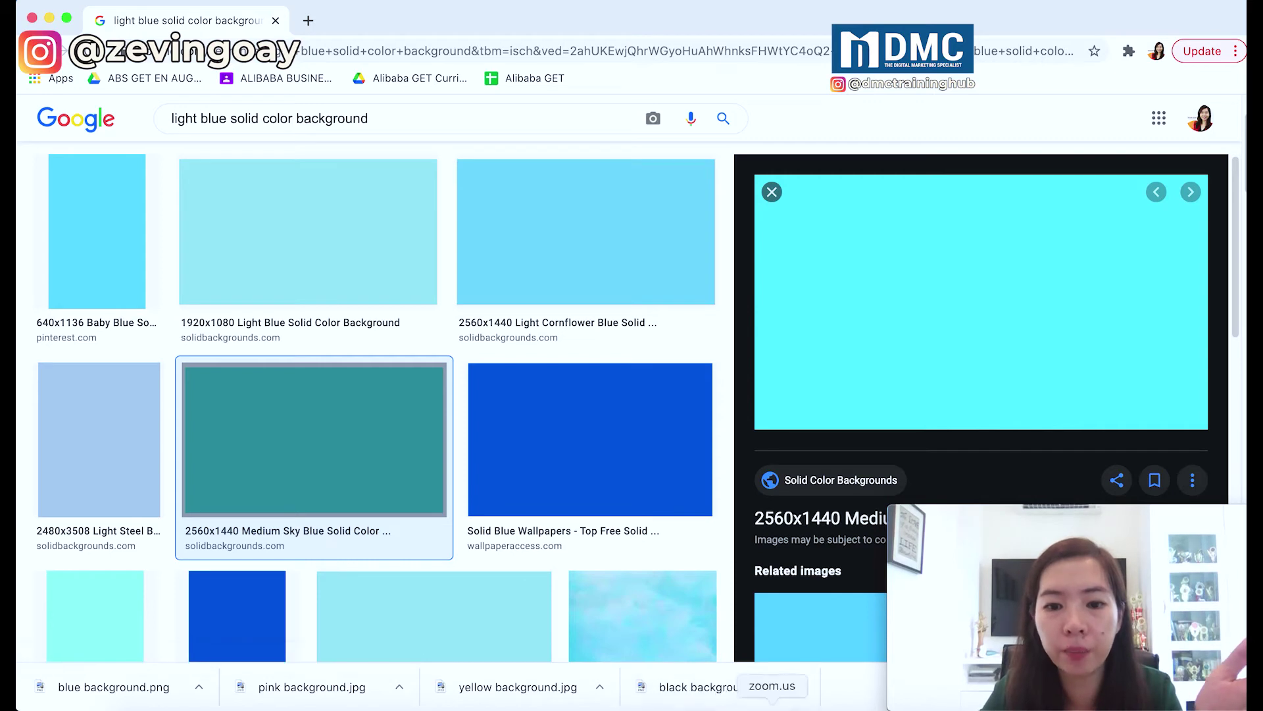
Return to Zoom and open Choose Virtual Background from the video options
left_click(772, 701)
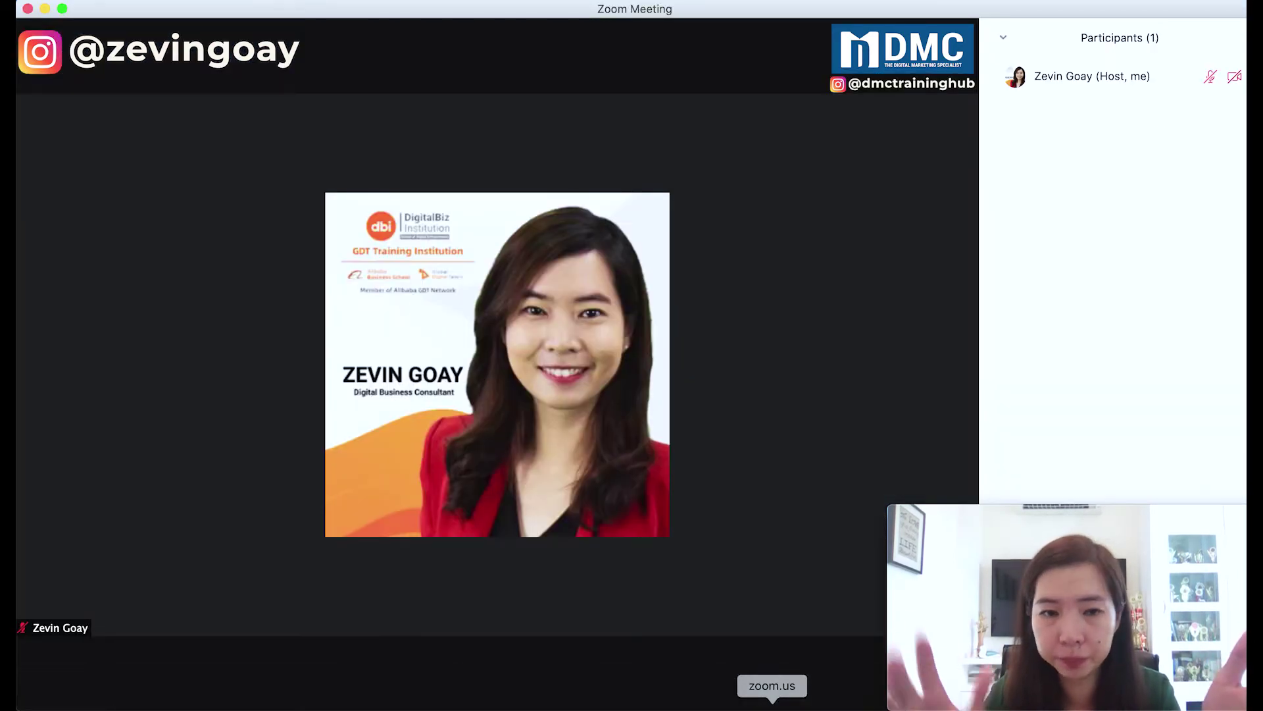
mouse_move(262, 664)
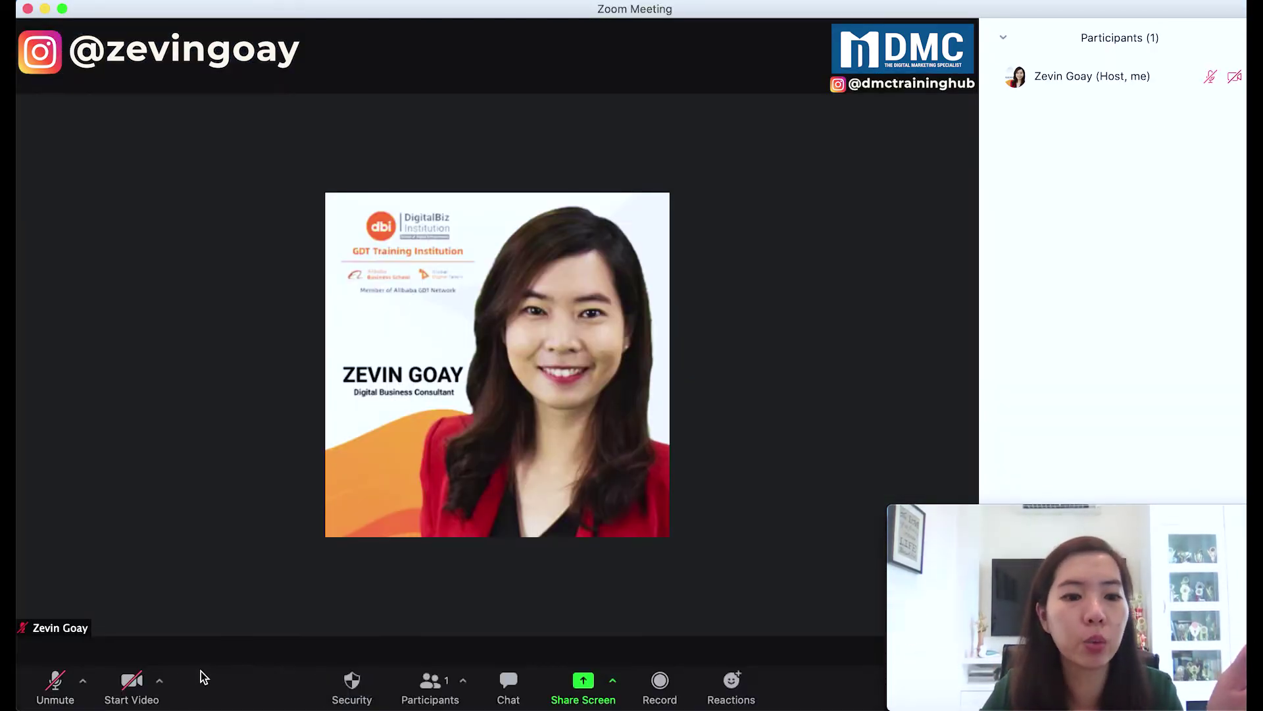
left_click(163, 682)
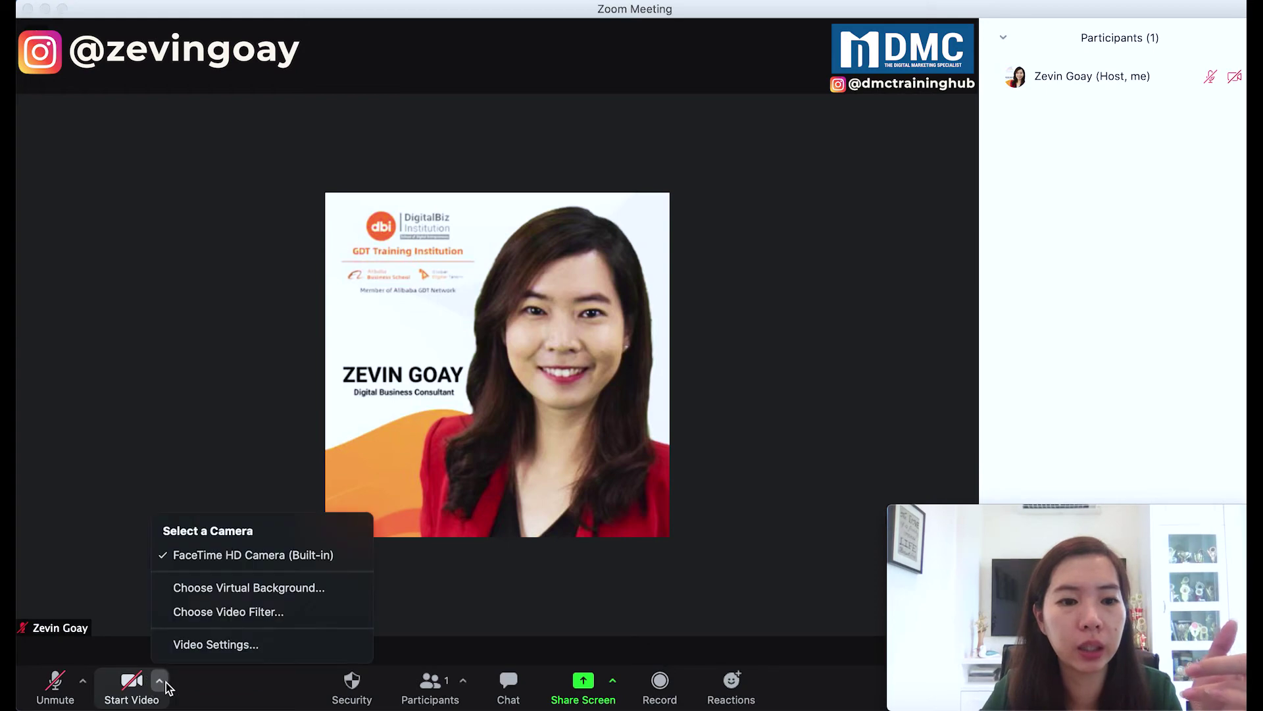
left_click(235, 590)
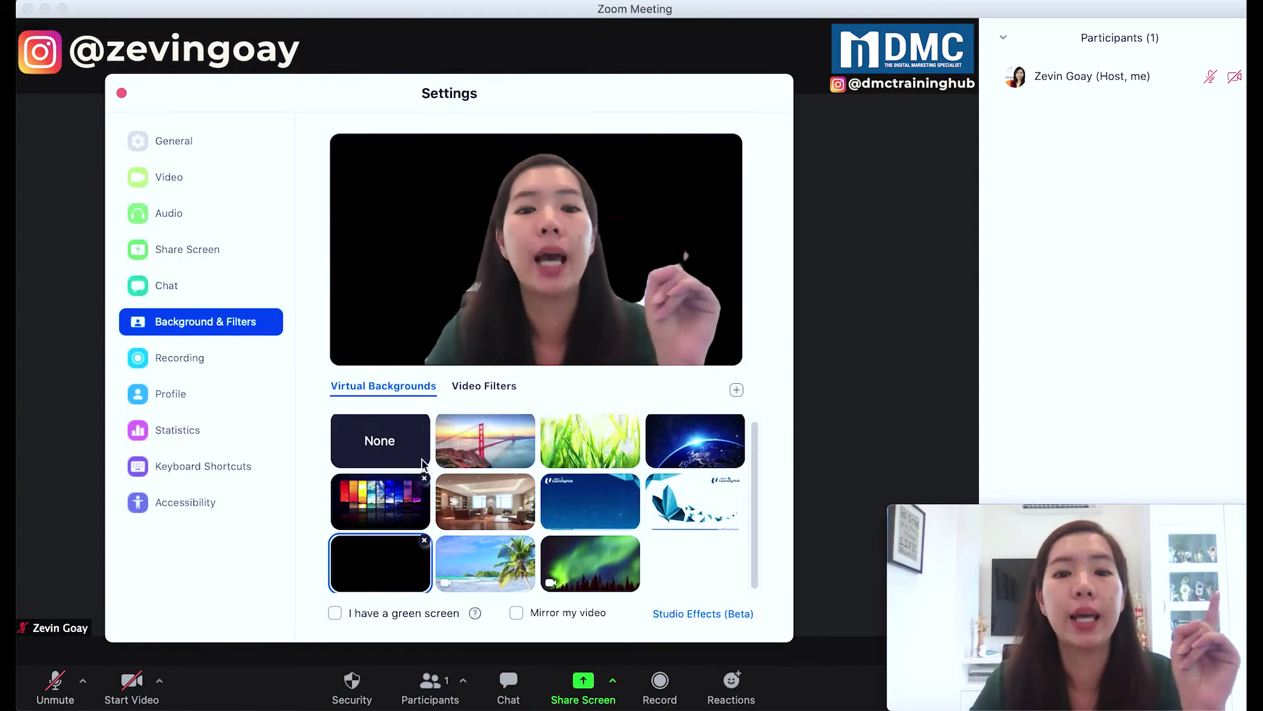
Add the pink background and blue background images as virtual backgrounds
left_click(737, 390)
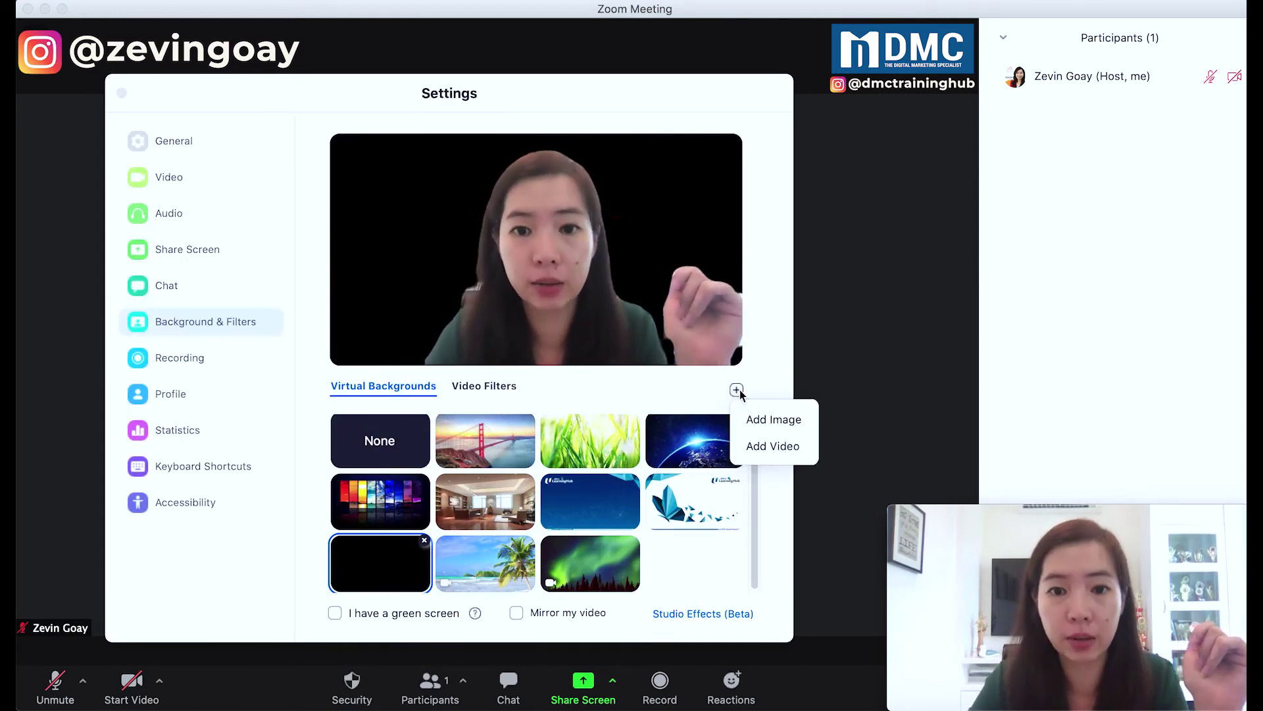
left_click(762, 423)
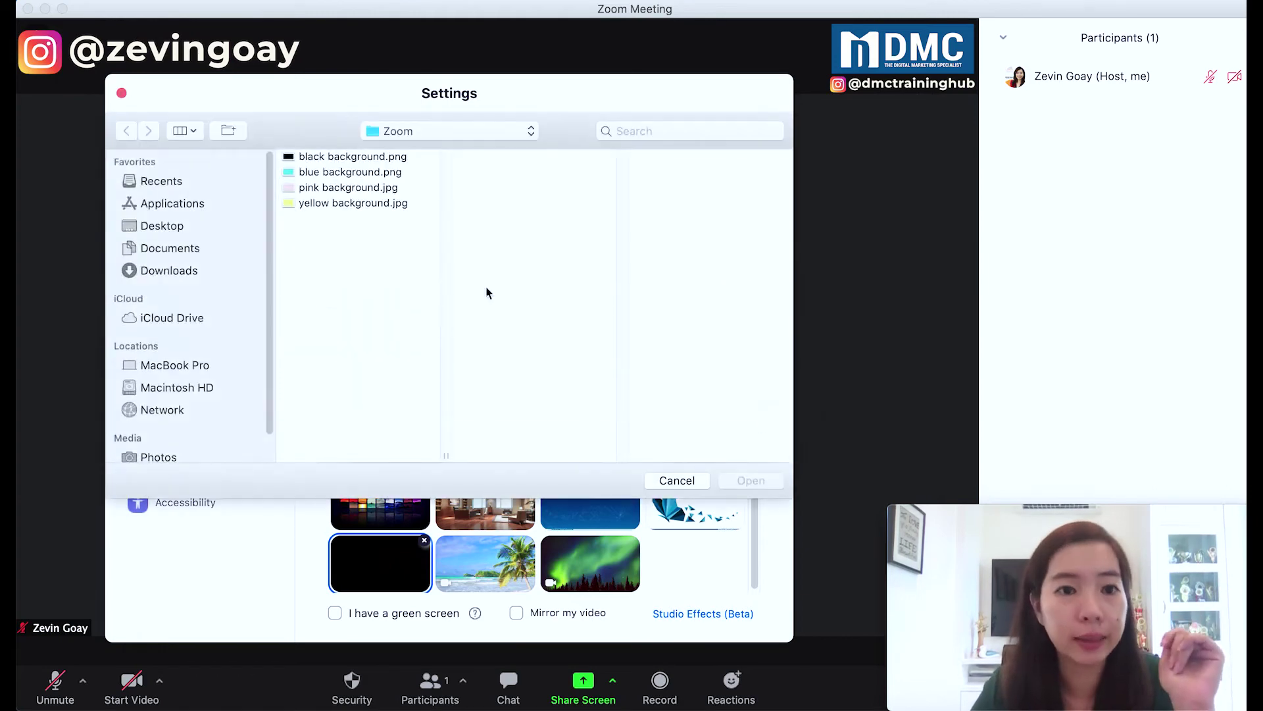
left_click(368, 189)
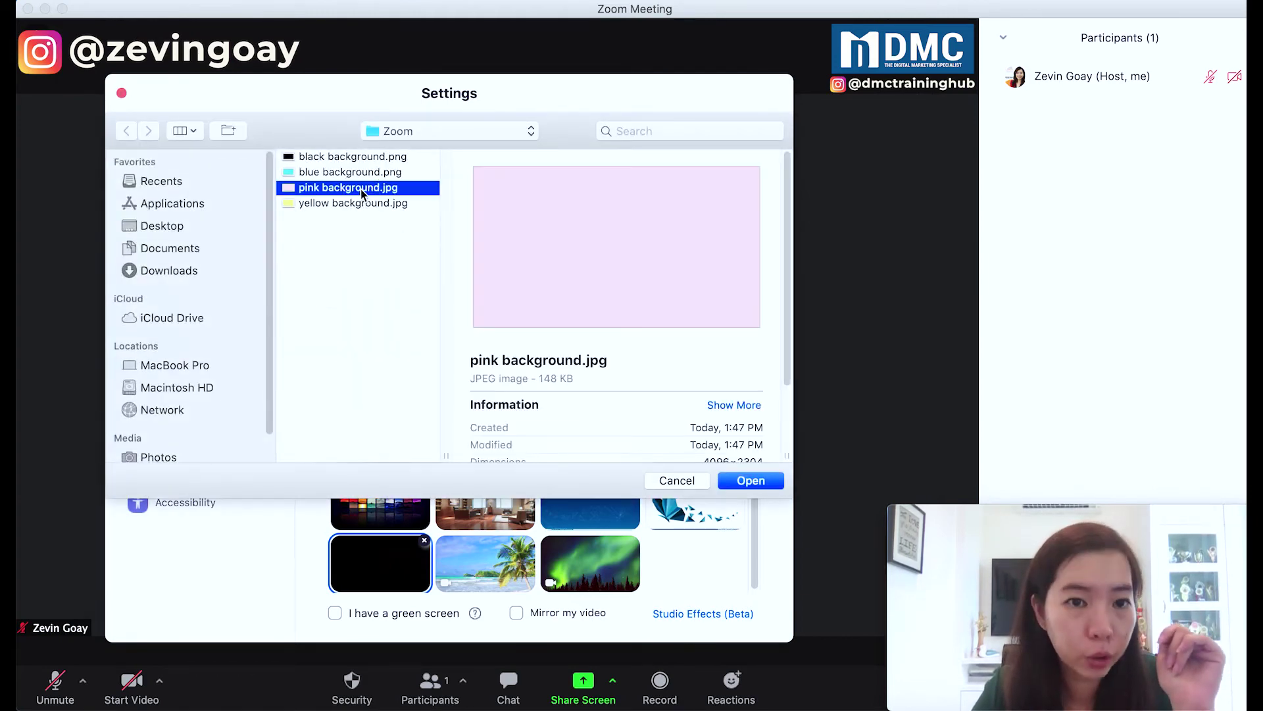
key("Escape")
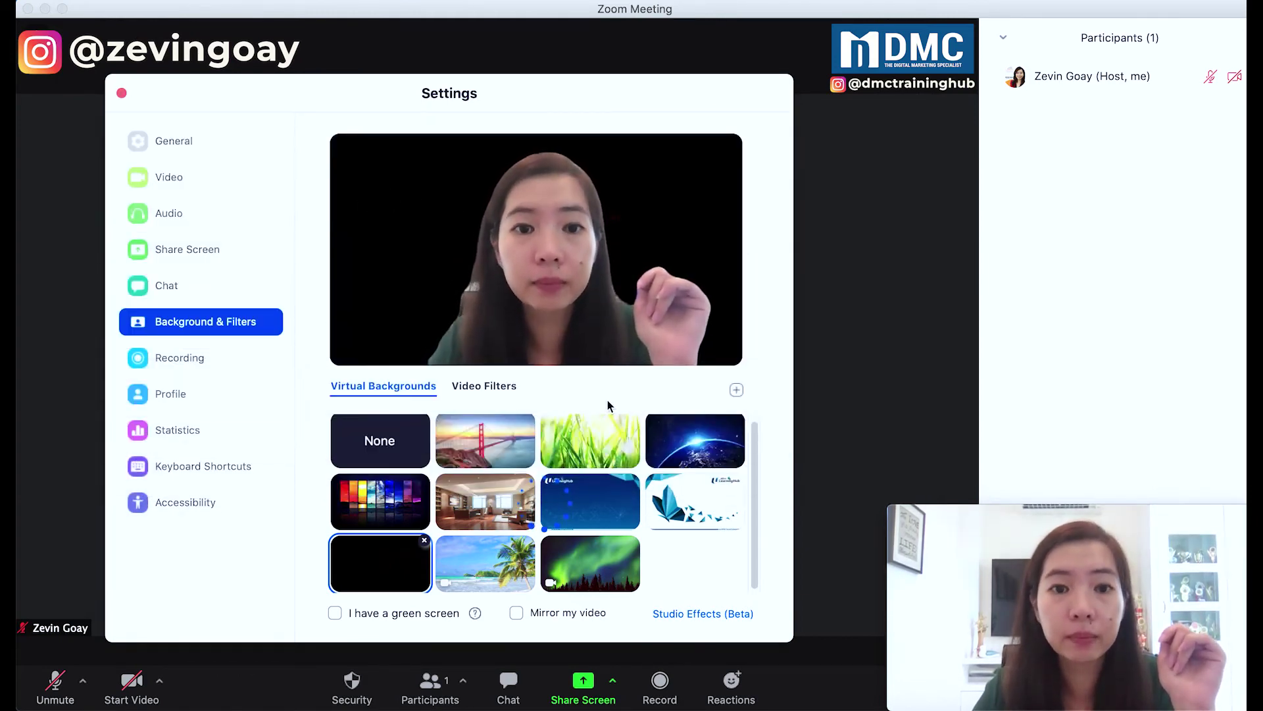
left_click(738, 391)
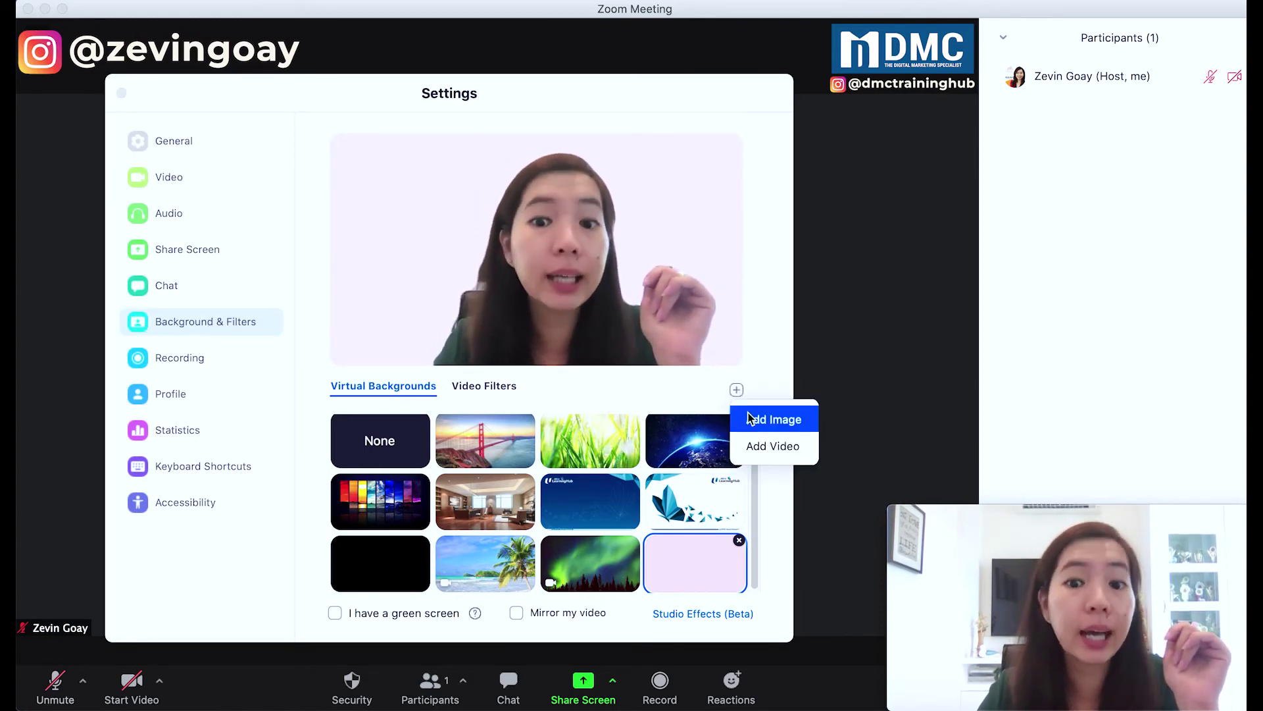
left_click(749, 419)
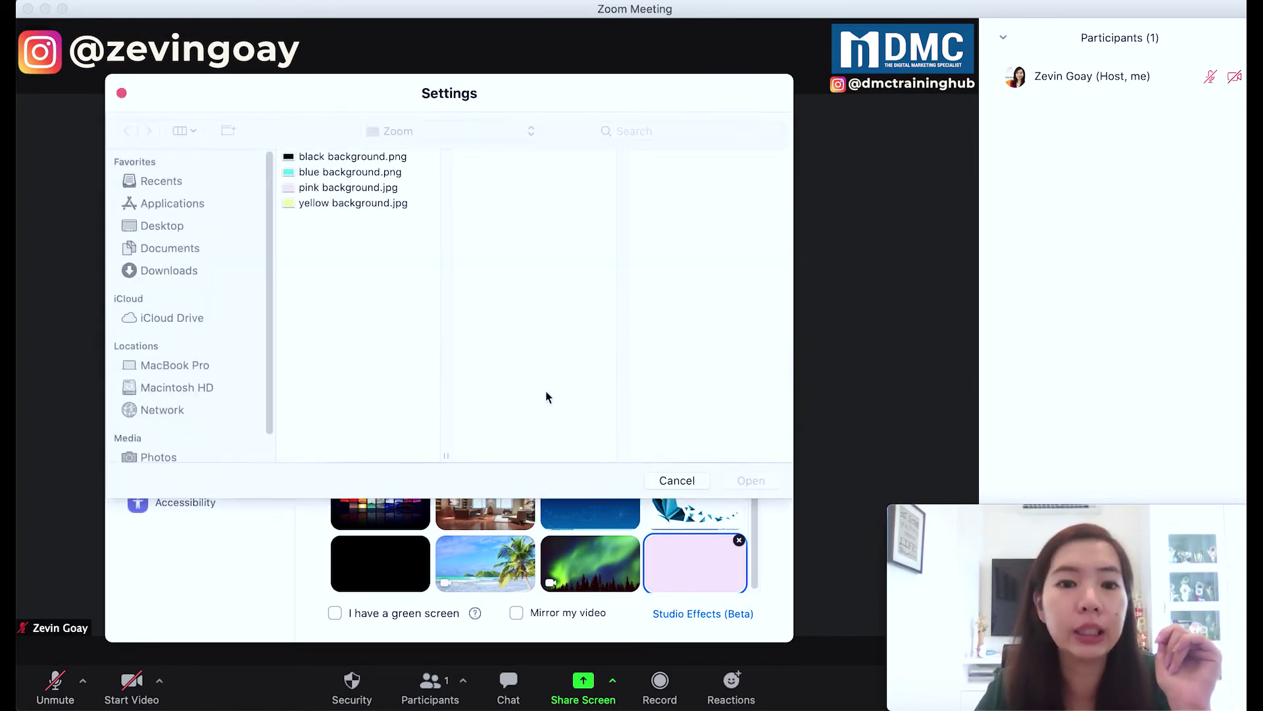
double_click(353, 179)
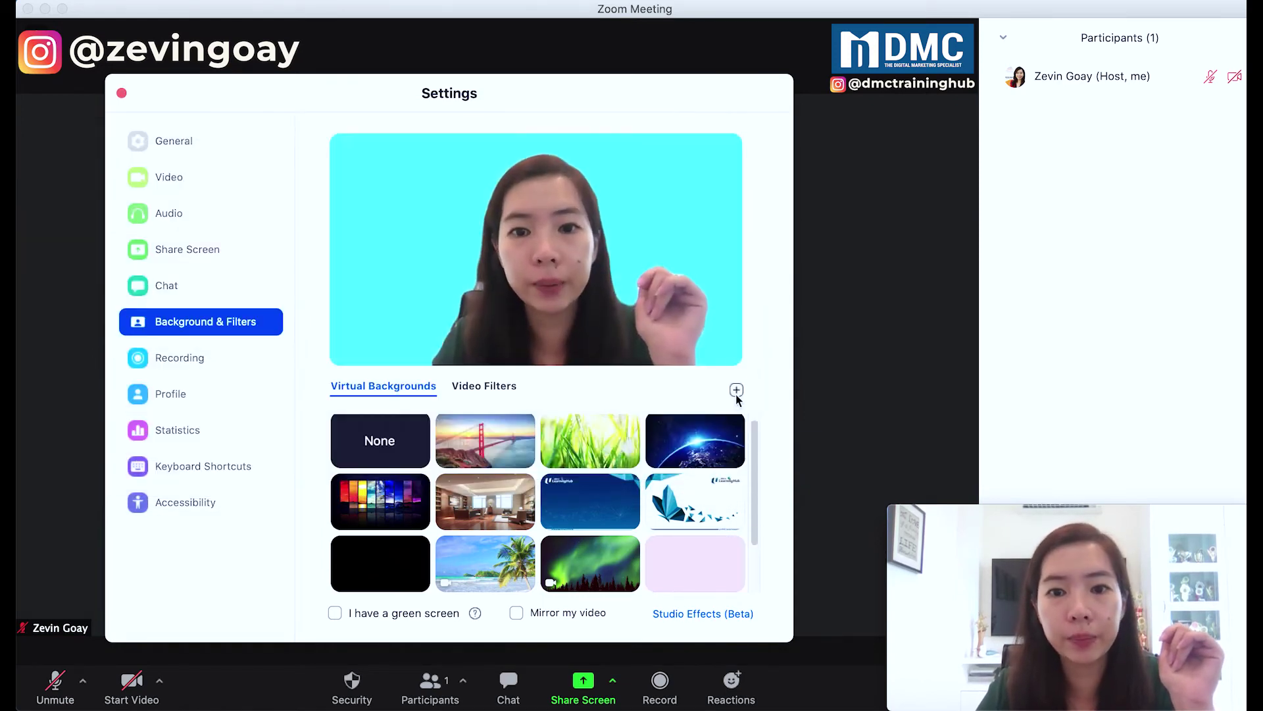
Add the yellow background image and apply it as the virtual background
left_click(736, 391)
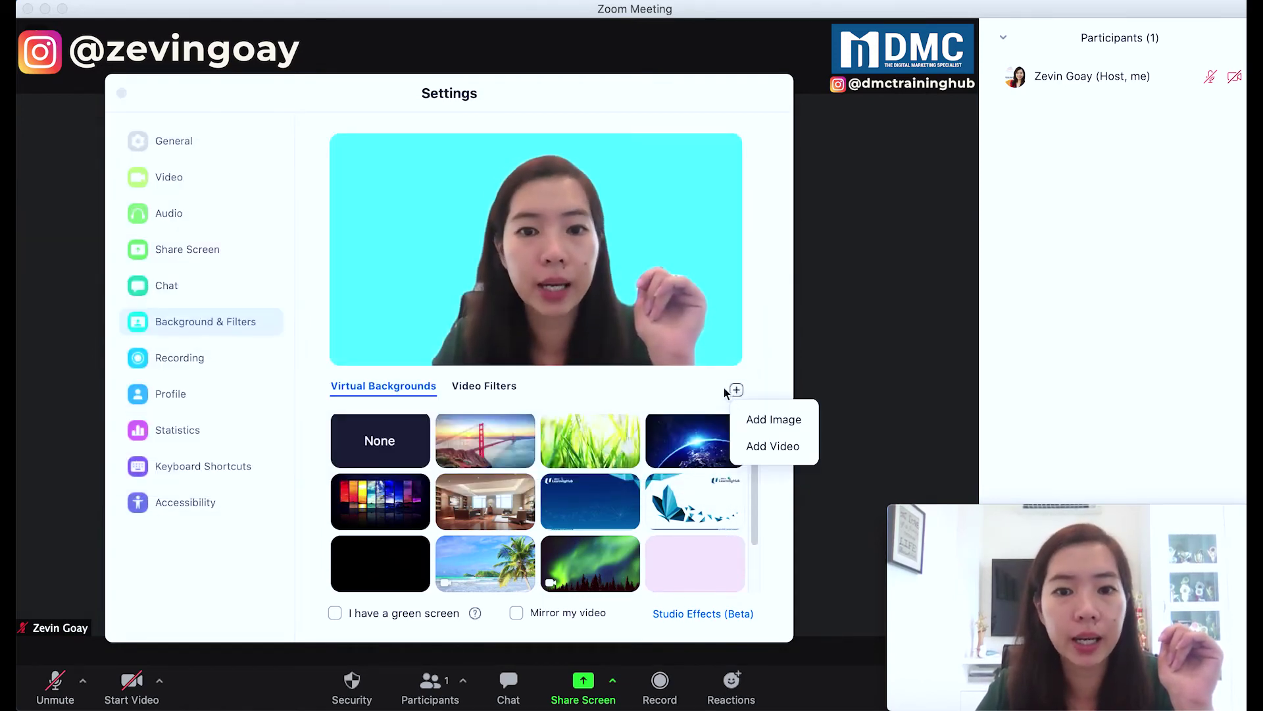
left_click(751, 421)
left_click(334, 203)
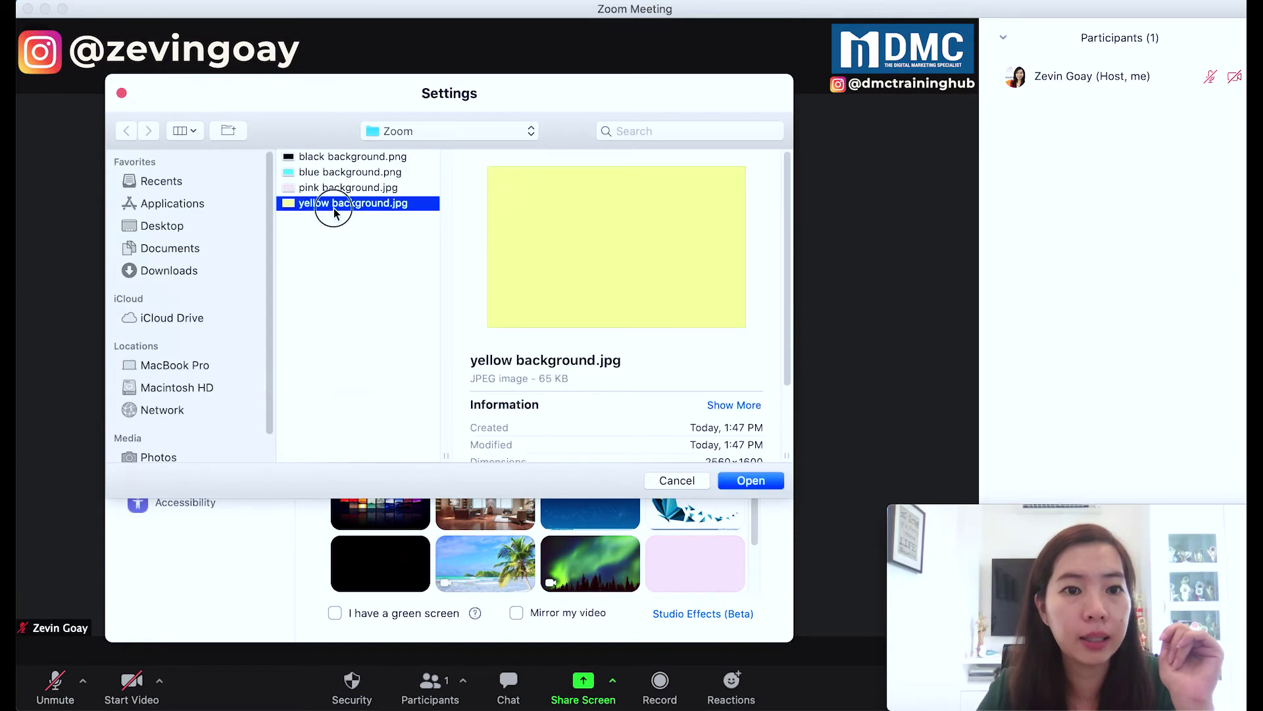
double_click(334, 204)
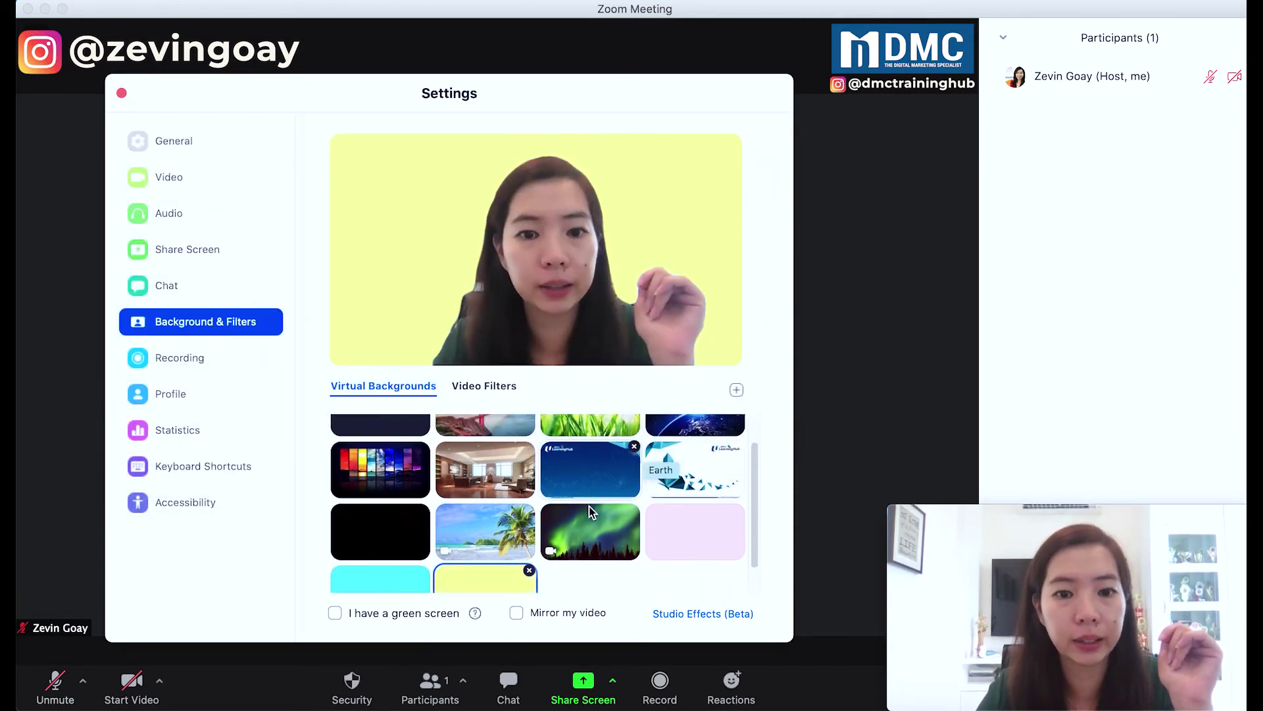
scroll(589, 506, "down", 1)
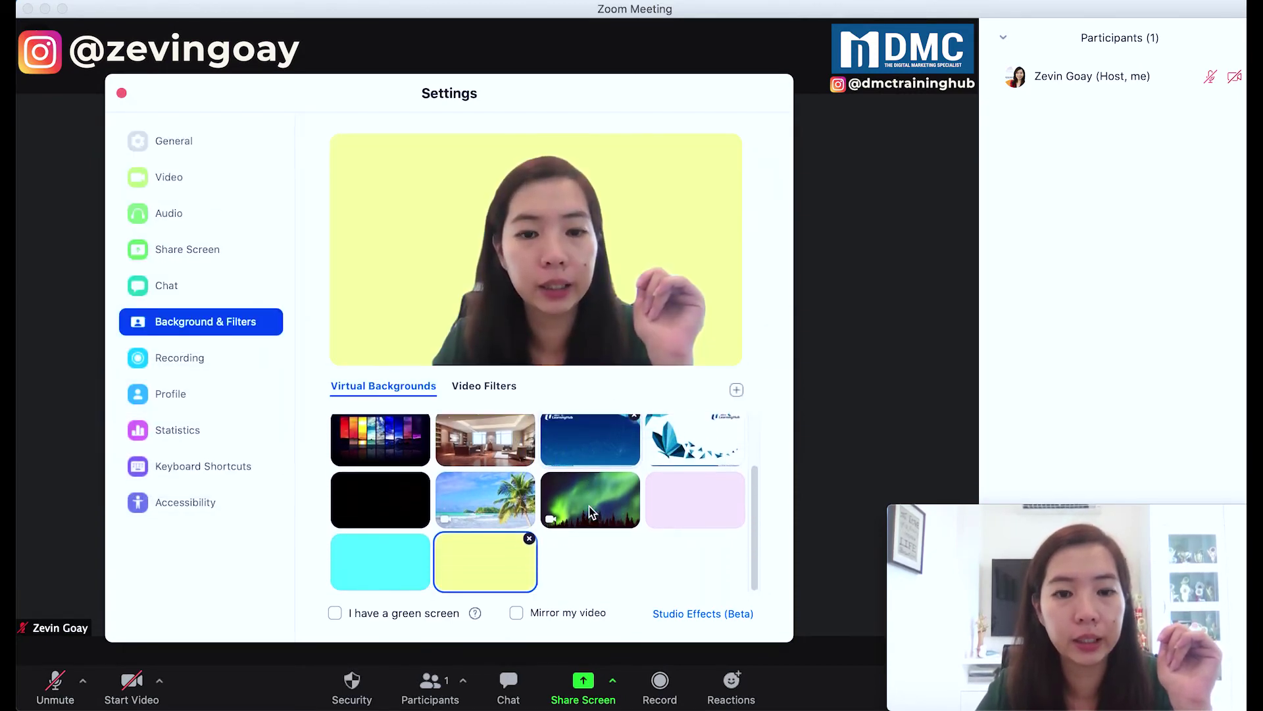
Close Settings, start video with the yellow background, and reopen Choose Virtual Background
left_click(122, 92)
left_click(132, 679)
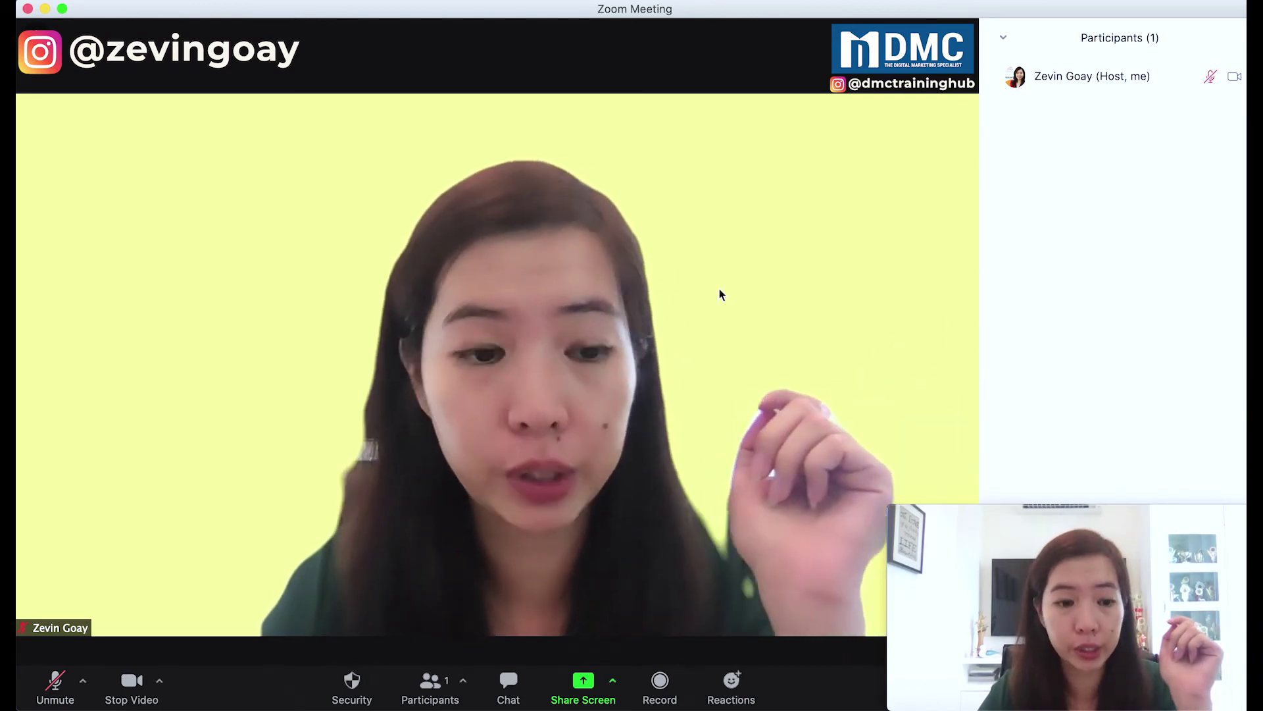
left_click(159, 679)
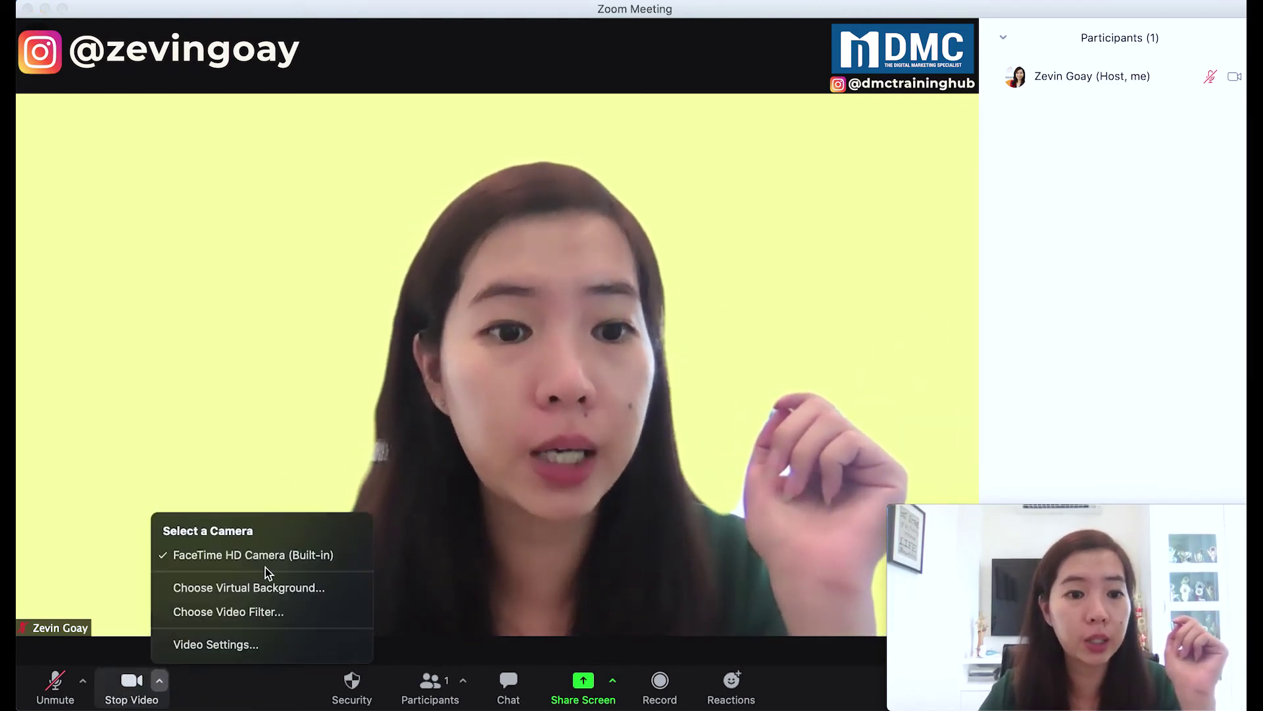
left_click(304, 587)
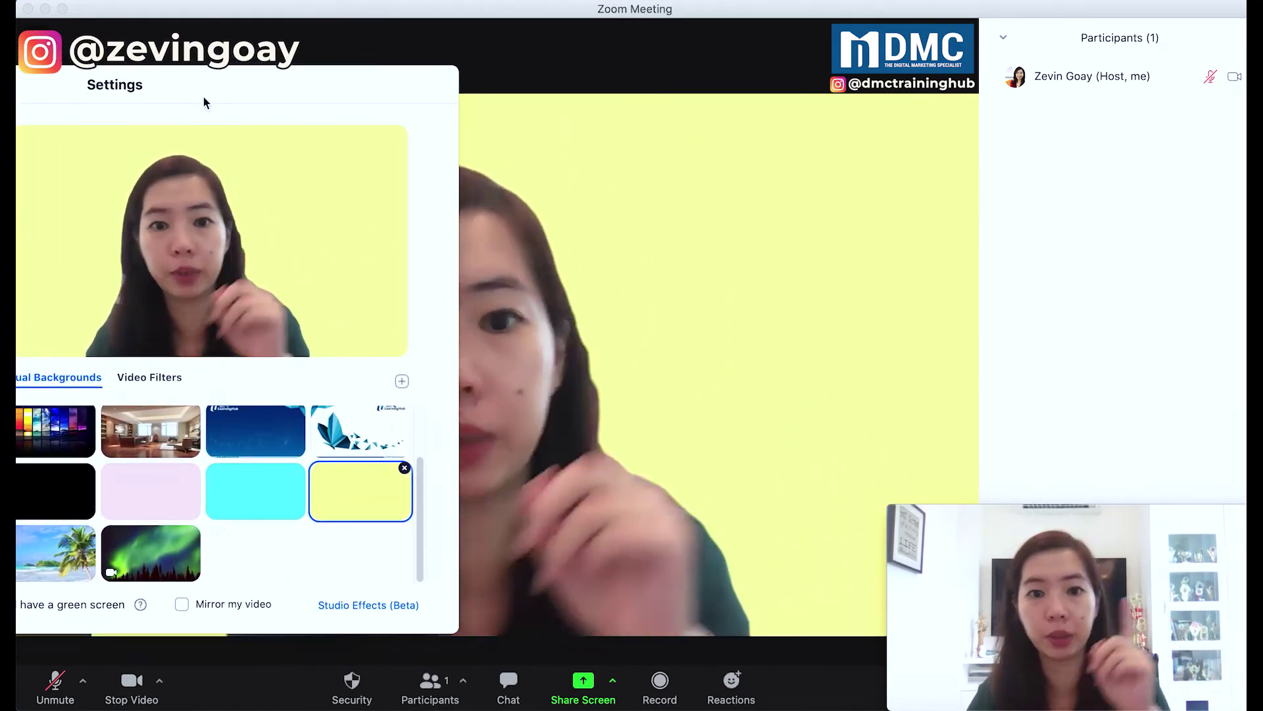
Cycle the live video background through pink, light blue, pink, yellow, black and back to pink
left_click(143, 483)
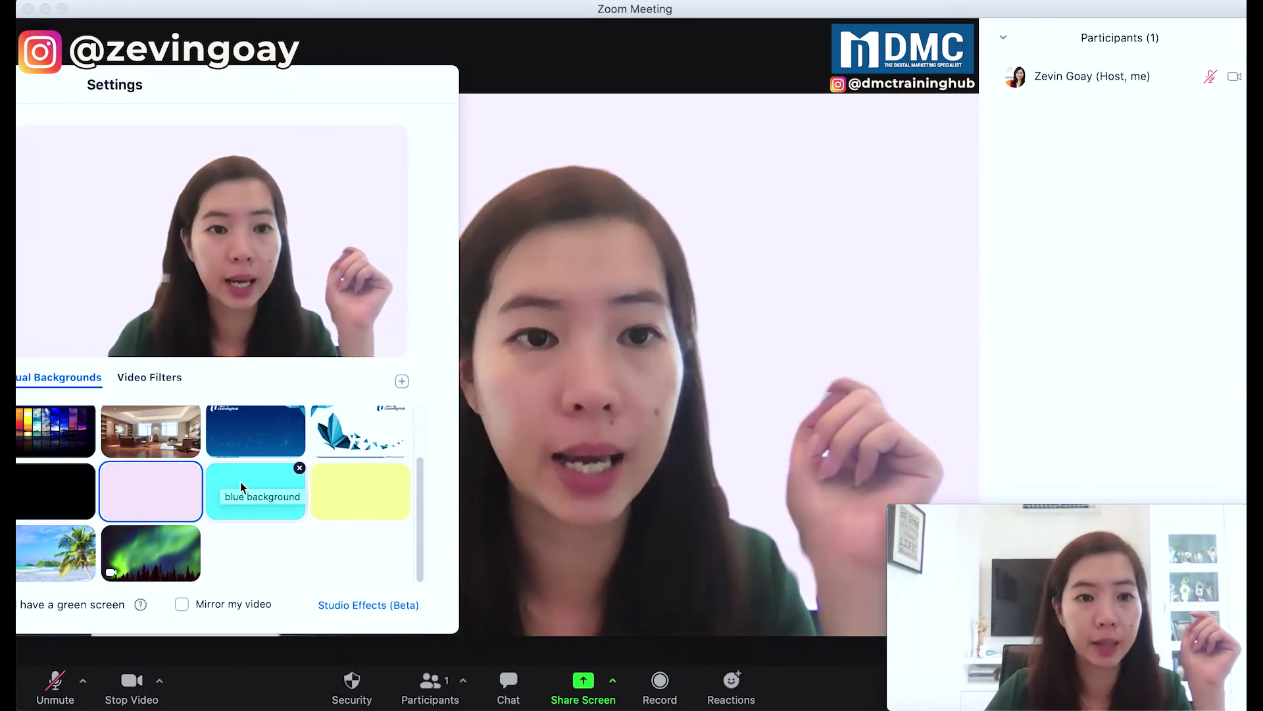
left_click(240, 482)
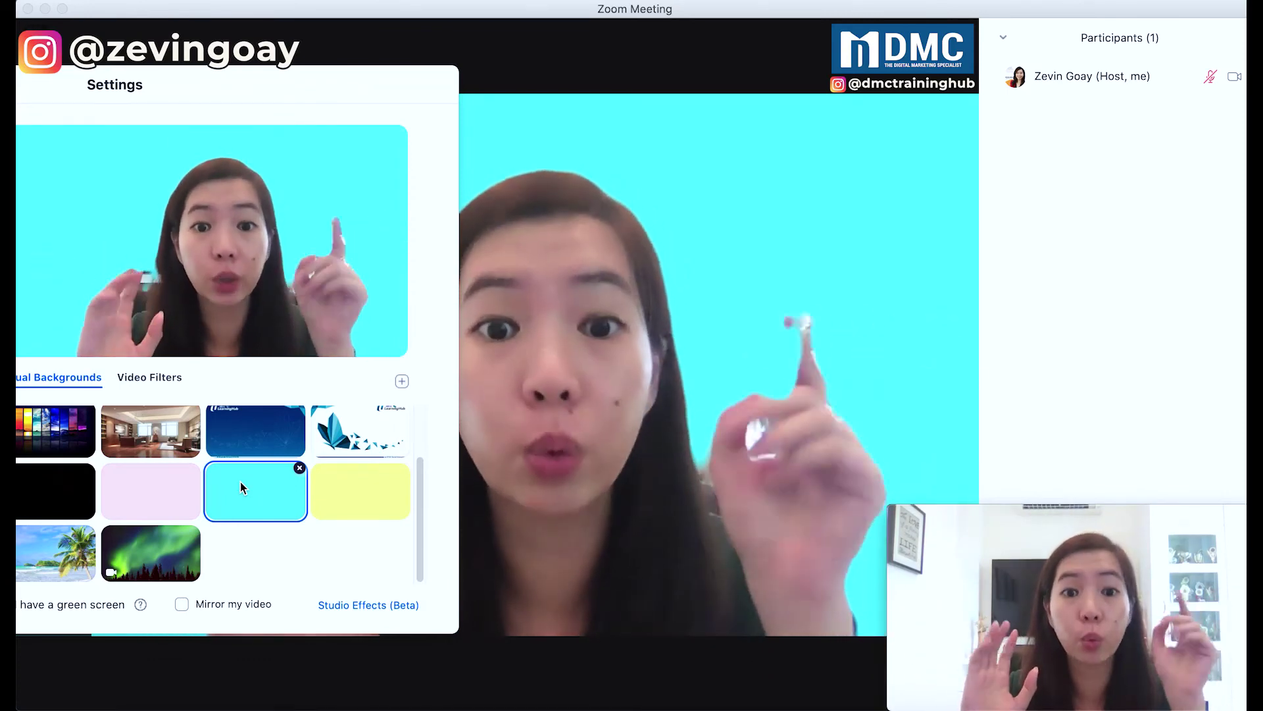
left_click(168, 490)
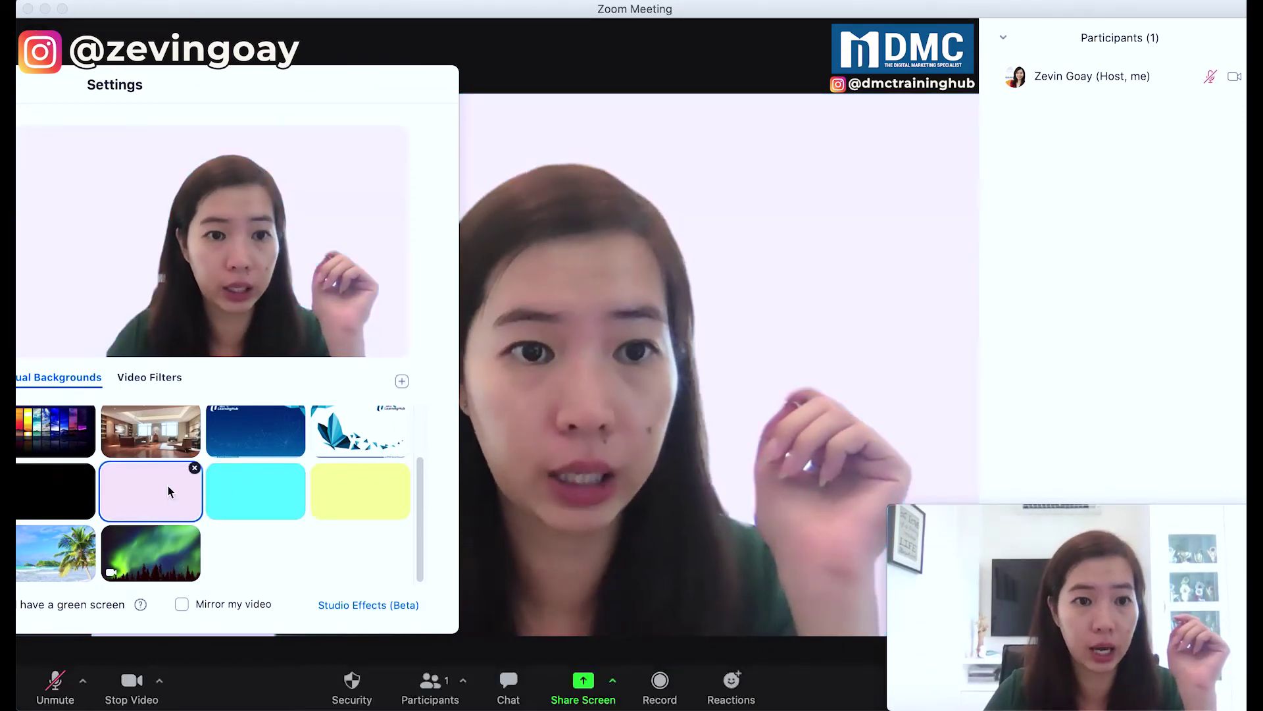
left_click(333, 488)
left_click(85, 492)
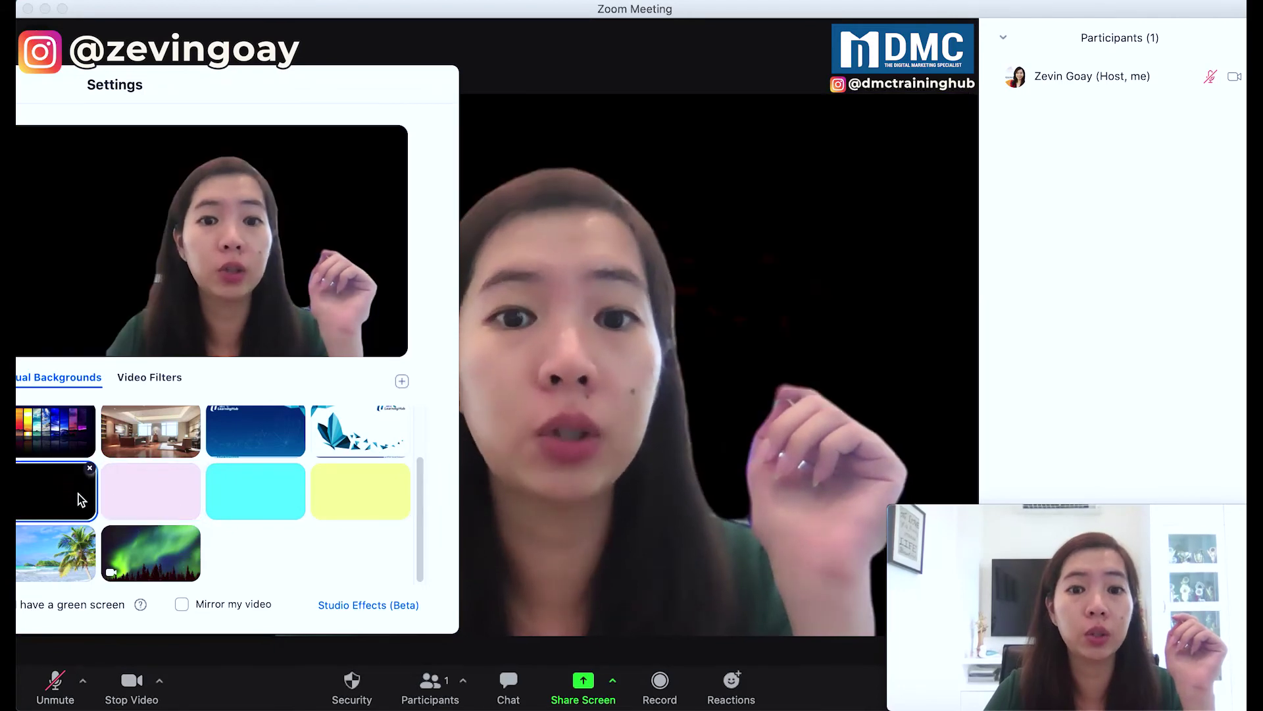
left_click(127, 494)
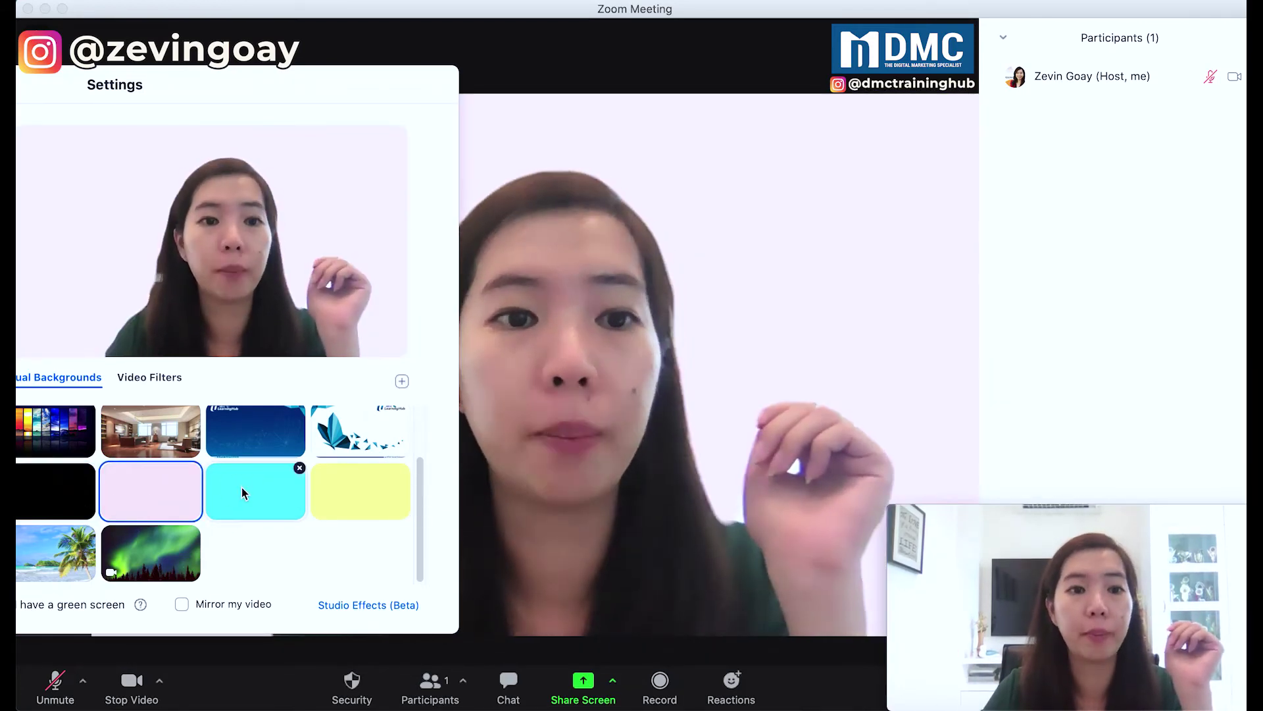
Switch through light blue, yellow and pink, settle on light blue, and close Settings
left_click(242, 488)
left_click(341, 505)
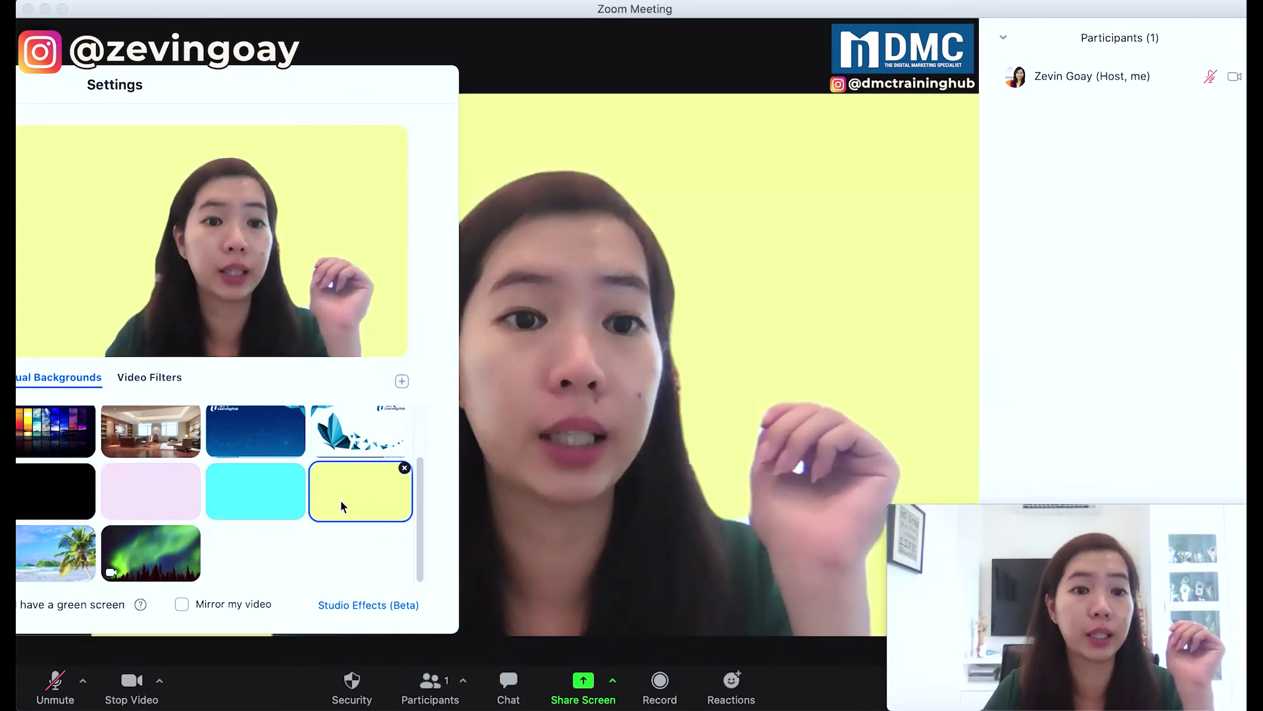
left_click(175, 500)
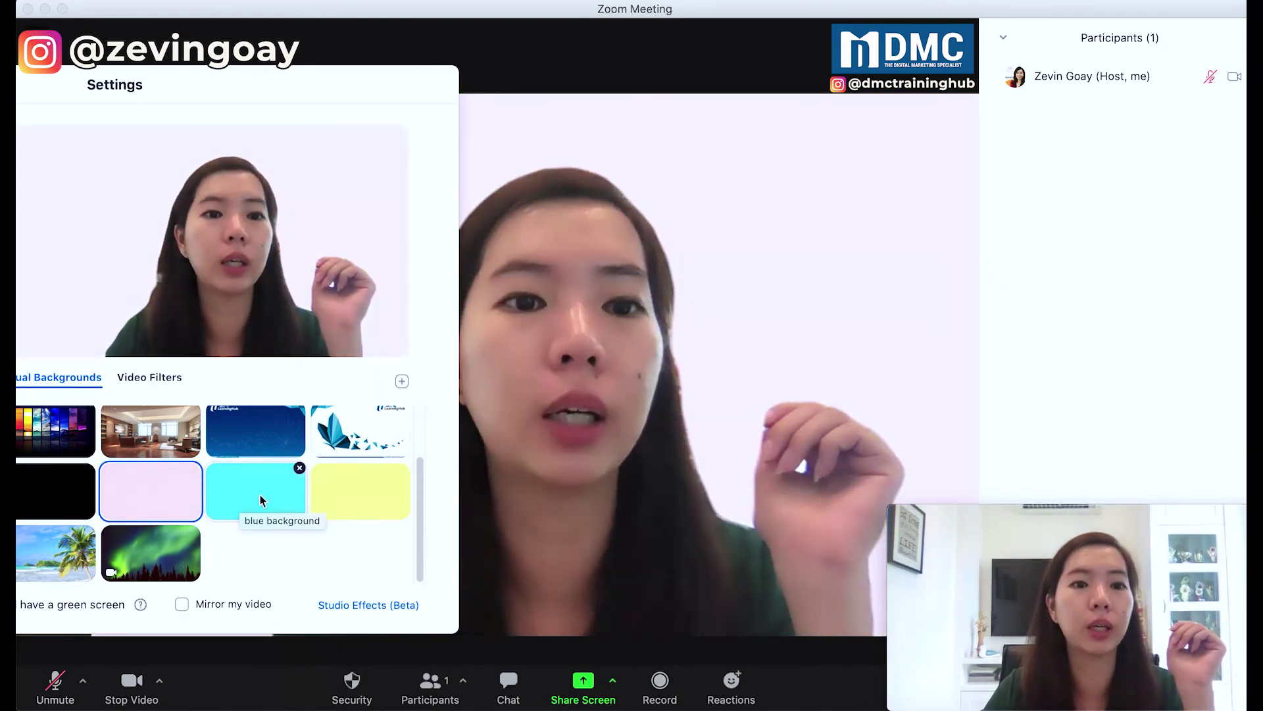
left_click(227, 496)
left_click_drag(159, 77, 468, 80)
left_click(89, 85)
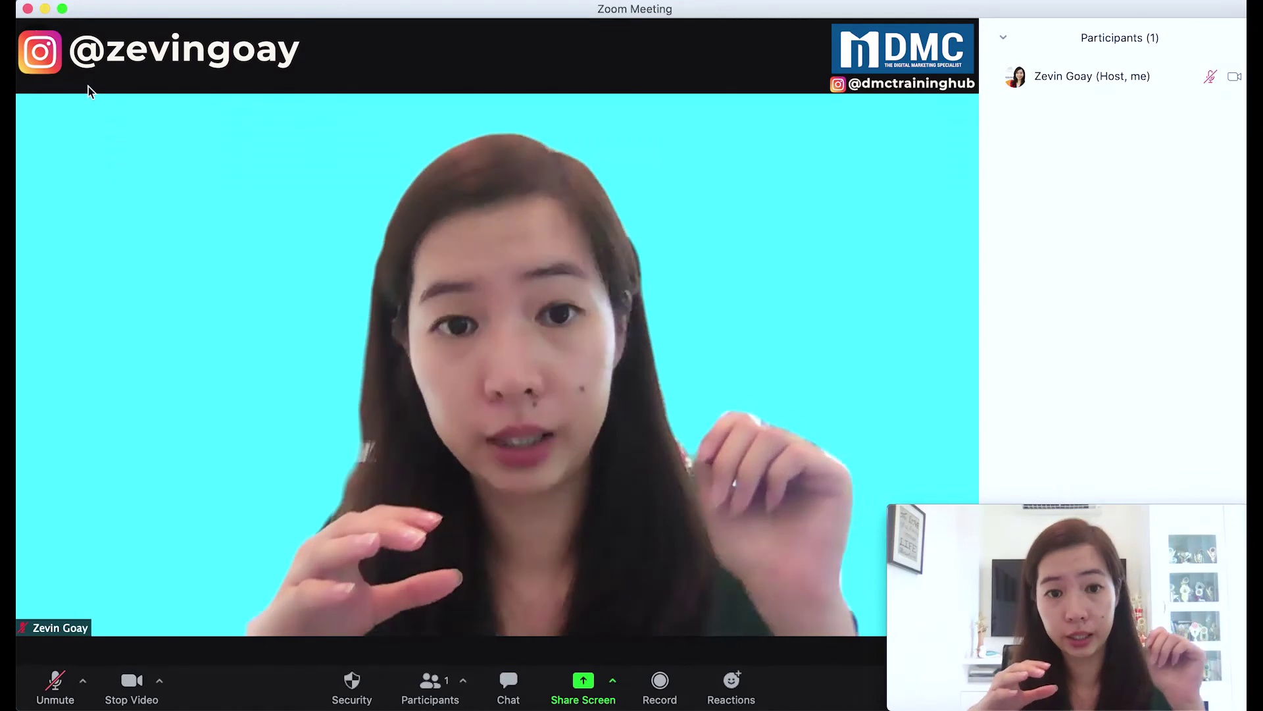